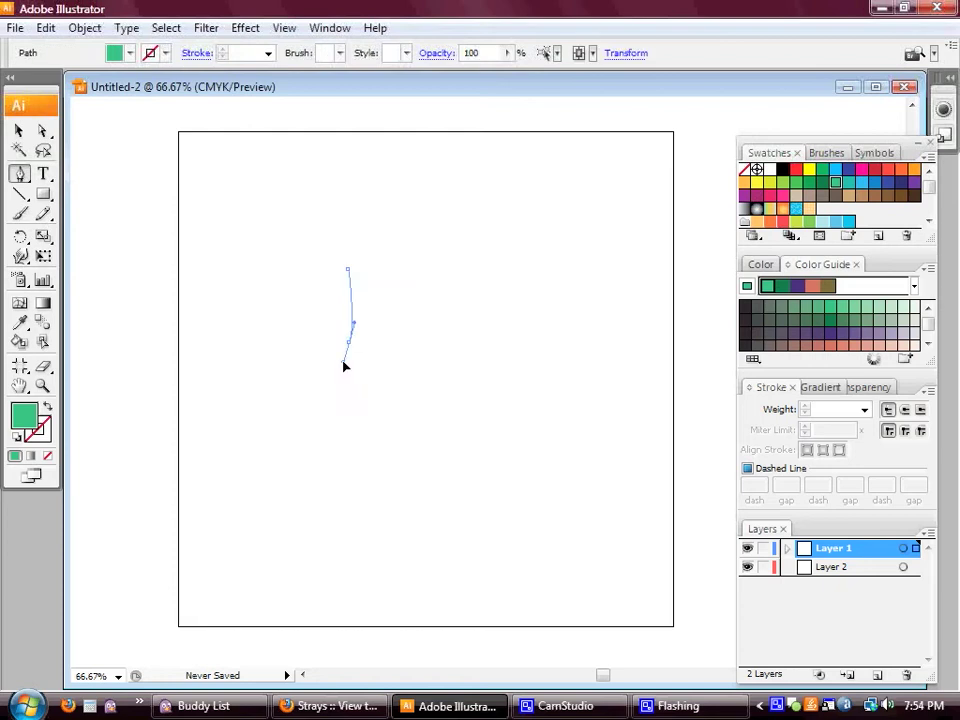
Draw the green blob-shaped goblin head outline with the Pen tool
{"action": "left_click", "coordinate": [297, 340]}
{"action": "left_click", "coordinate": [283, 382]}
{"action": "left_click_drag", "start_coordinate": [418, 491], "coordinate": [546, 491]}
{"action": "left_click_drag", "start_coordinate": [600, 362], "coordinate": [610, 417]}
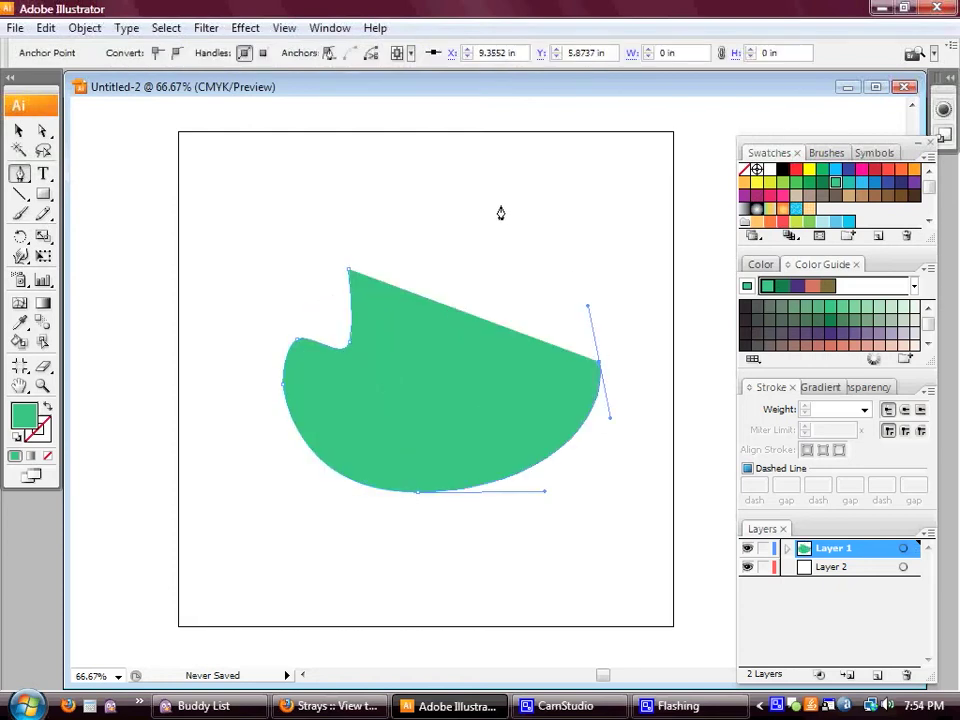
{"action": "left_click_drag", "start_coordinate": [477, 221], "coordinate": [455, 214]}
{"action": "left_click_drag", "start_coordinate": [347, 331], "coordinate": [346, 334]}
{"action": "left_click", "coordinate": [218, 249], "text": "ctrl"}
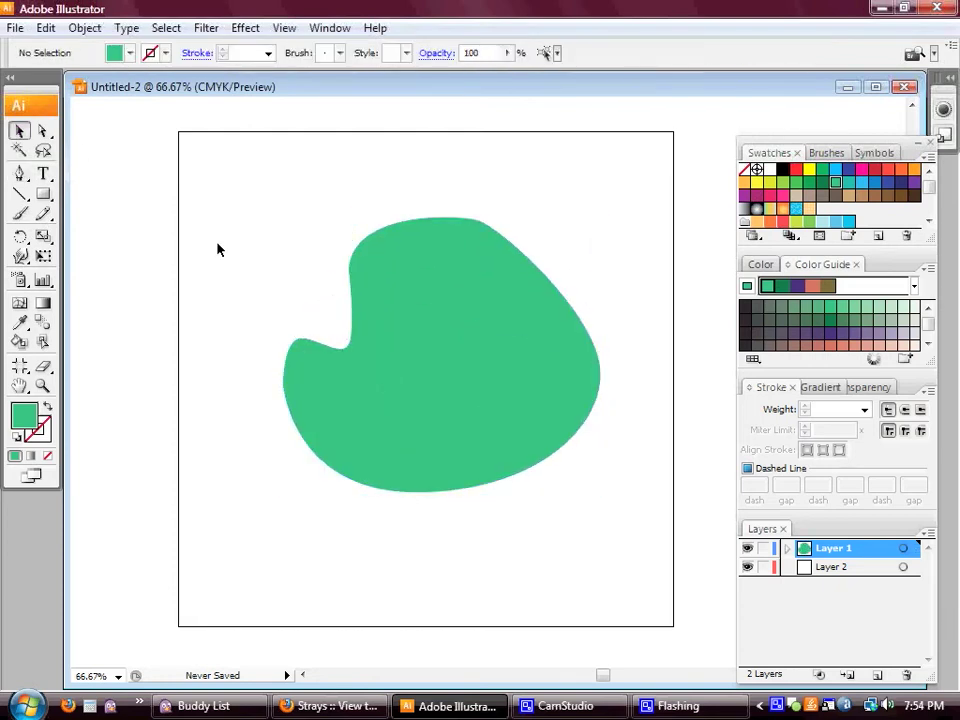
Draw two white eye shapes on the head
{"action": "left_click", "coordinate": [769, 169]}
{"action": "left_click", "coordinate": [468, 259]}
{"action": "left_click_drag", "start_coordinate": [445, 315], "coordinate": [488, 322]}
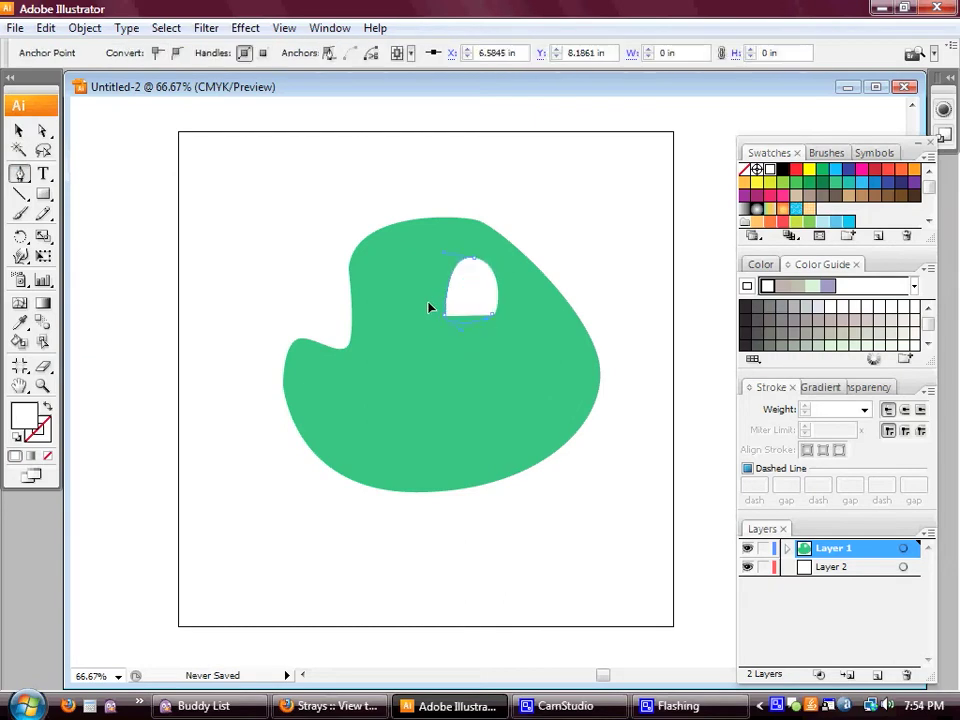
{"action": "left_click", "coordinate": [200, 200], "text": "ctrl"}
{"action": "left_click", "coordinate": [379, 328]}
{"action": "left_click", "coordinate": [248, 208]}
Sample the head's green, draw a pointed ear on each side, and zoom to 150%
{"action": "left_click", "coordinate": [19, 322]}
{"action": "left_click", "coordinate": [482, 347]}
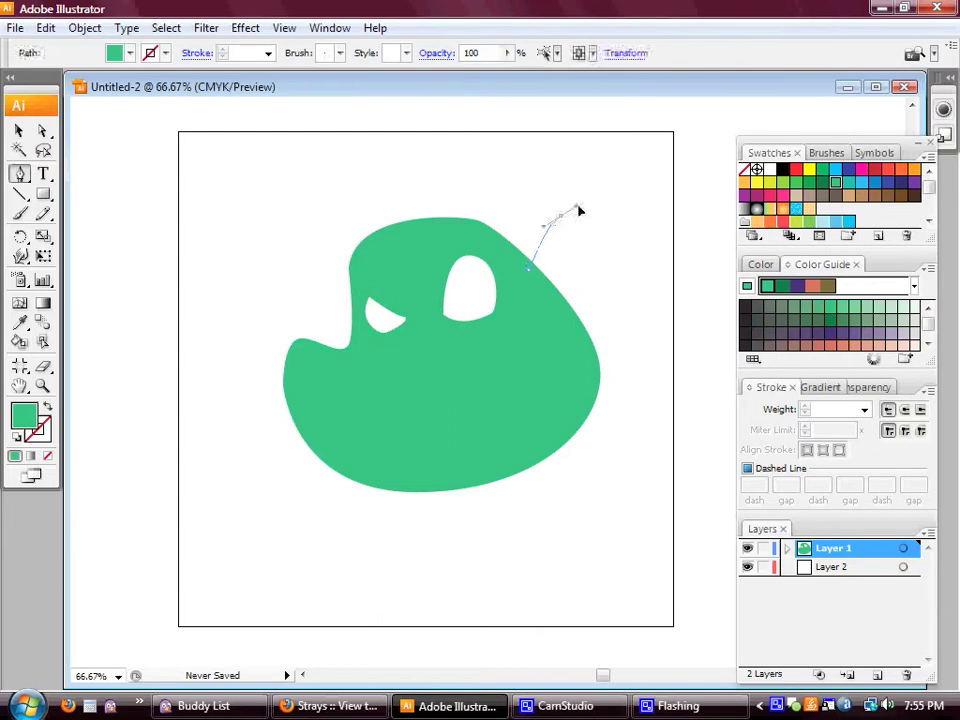
{"action": "left_click", "coordinate": [575, 212]}
{"action": "left_click", "coordinate": [583, 326]}
{"action": "left_click", "coordinate": [527, 268]}
{"action": "left_click", "coordinate": [353, 304], "text": "ctrl"}
{"action": "left_click_drag", "start_coordinate": [318, 274], "coordinate": [333, 292]}
{"action": "left_click", "coordinate": [358, 352]}
{"action": "left_click", "coordinate": [261, 202], "text": "ctrl"}
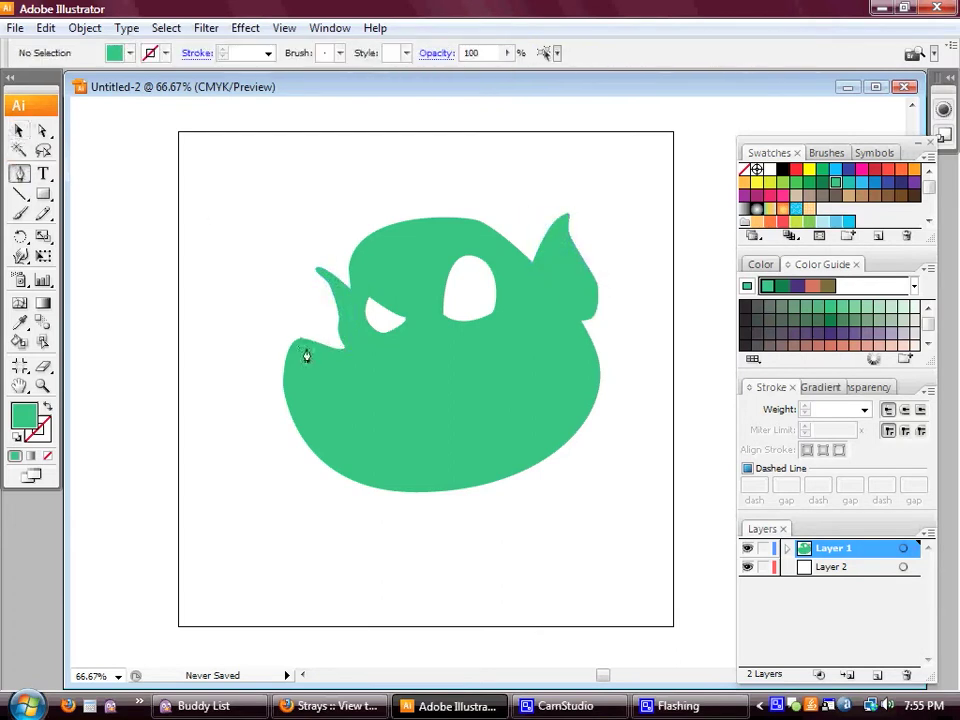
{"action": "key", "text": "ctrl+plus"}
{"action": "key", "text": "ctrl+plus"}
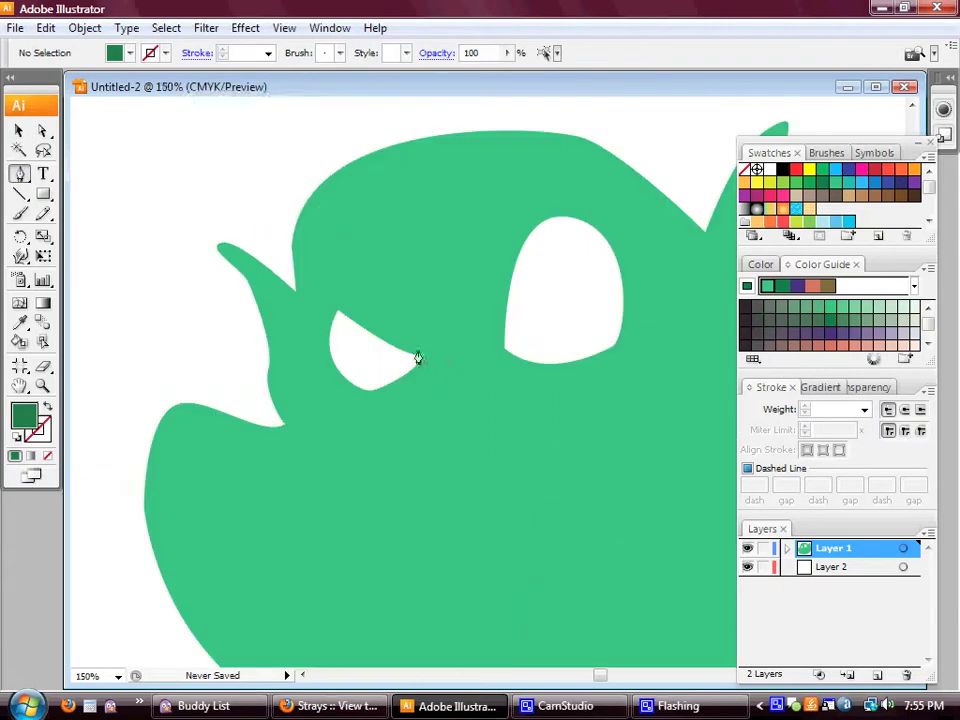
Draw the dark green nose lines and the curved nose bottom
{"action": "left_click", "coordinate": [420, 352]}
{"action": "left_click_drag", "start_coordinate": [422, 380], "coordinate": [419, 393]}
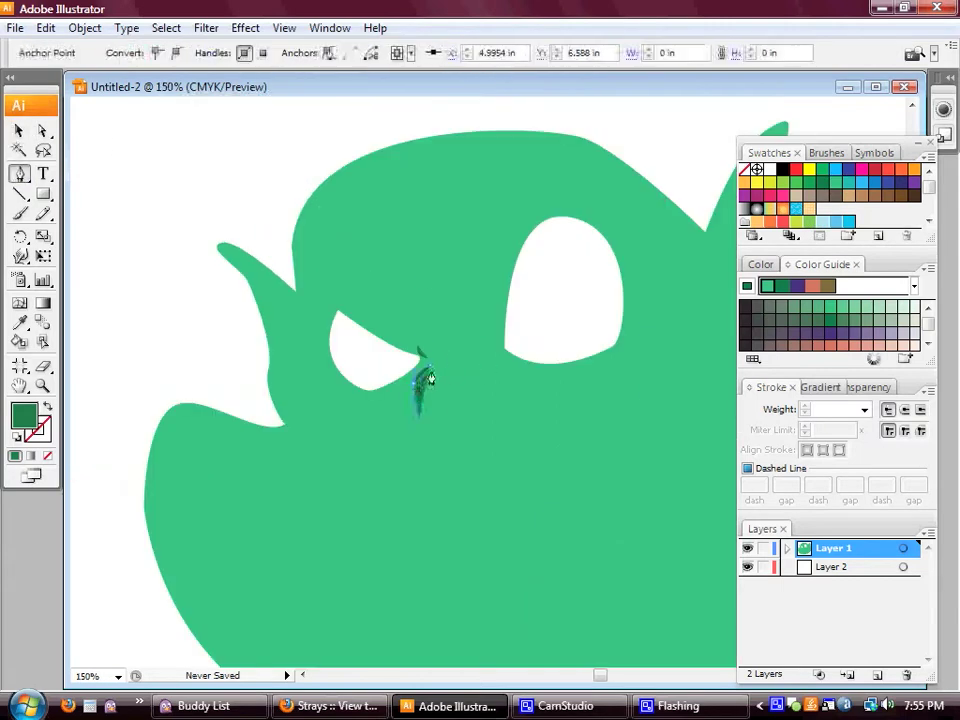
{"action": "left_click", "coordinate": [499, 499], "text": "ctrl"}
{"action": "left_click_drag", "start_coordinate": [442, 447], "coordinate": [471, 437]}
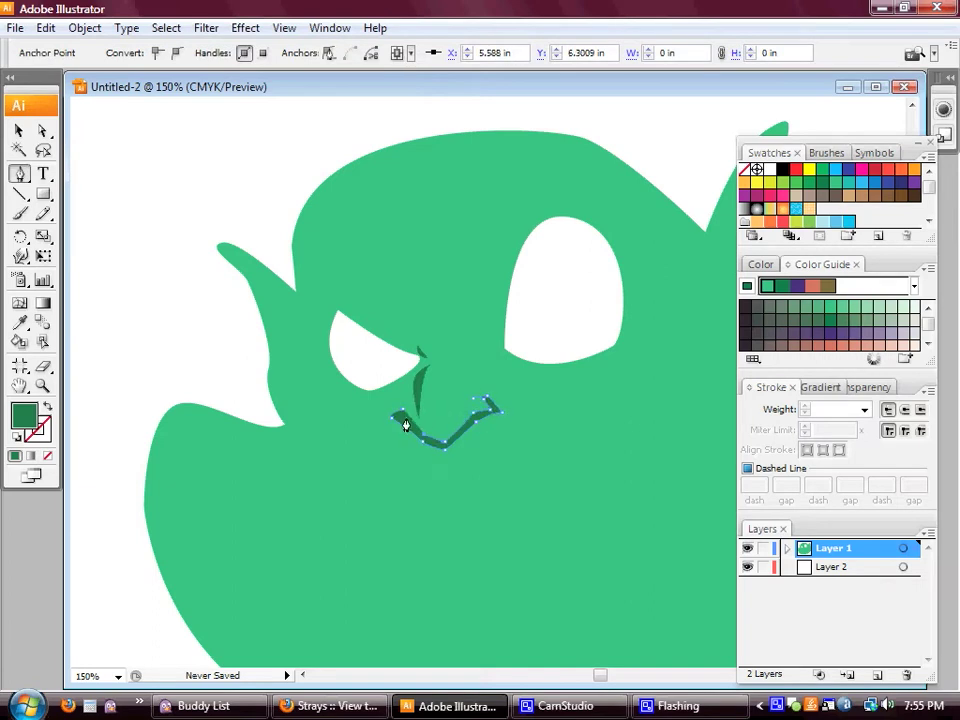
{"action": "left_click", "coordinate": [400, 378], "text": "ctrl"}
Add dark green wrinkle ticks beside the nose
{"action": "left_click", "coordinate": [468, 375]}
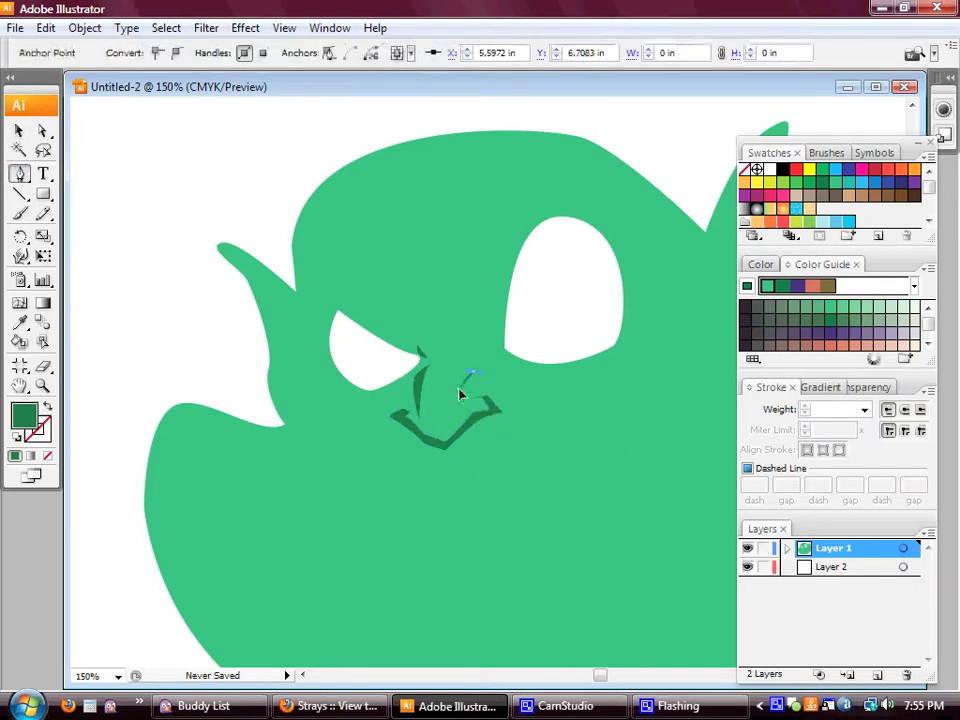
{"action": "left_click", "coordinate": [444, 409], "text": "ctrl"}
{"action": "left_click", "coordinate": [486, 385]}
{"action": "left_click", "coordinate": [112, 183], "text": "ctrl"}
Draw the curved line under the right eye and a crease at its corner
{"action": "left_click_drag", "start_coordinate": [626, 376], "coordinate": [642, 399]}
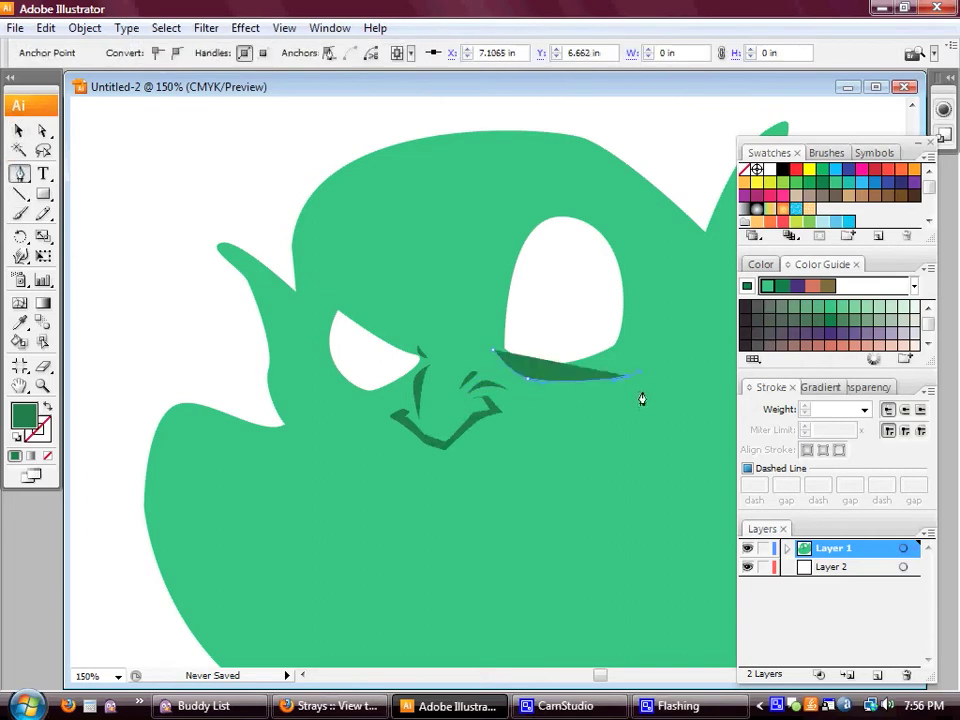
{"action": "left_click", "coordinate": [497, 358]}
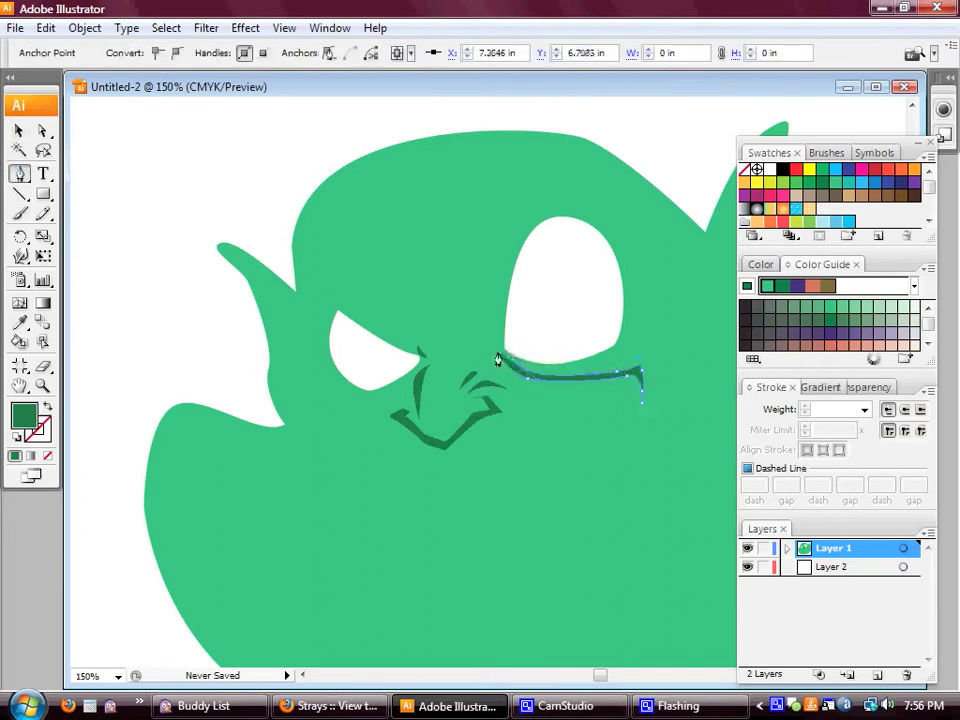
{"action": "left_click", "coordinate": [628, 352]}
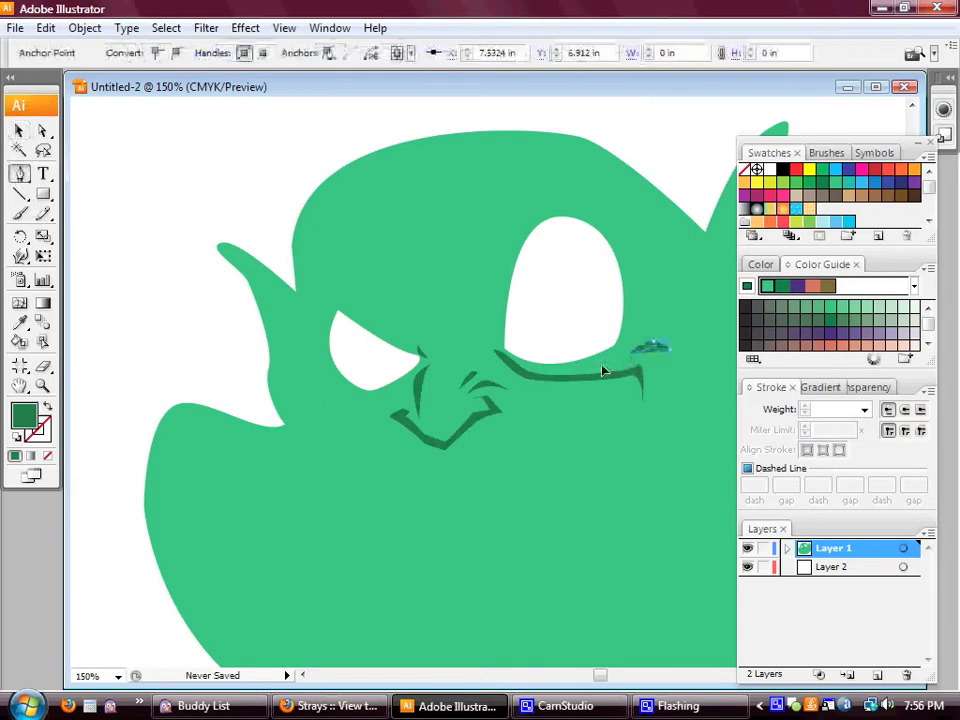
{"action": "left_click", "coordinate": [281, 184], "text": "ctrl"}
{"action": "scroll", "coordinate": [272, 257], "scroll_direction": "right", "scroll_amount": 3}
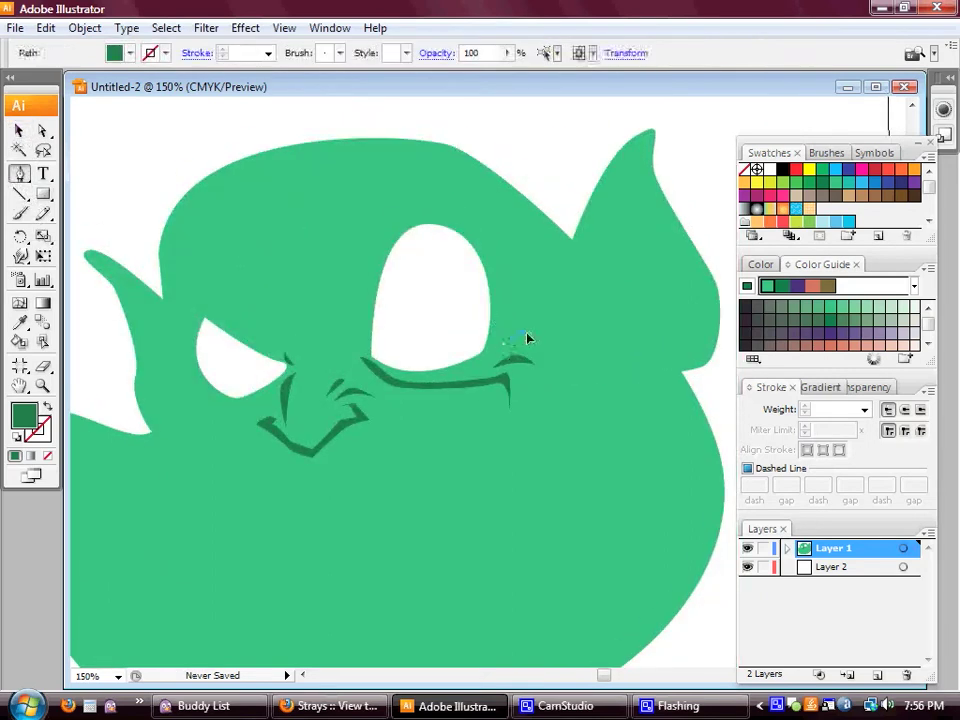
{"action": "left_click_drag", "start_coordinate": [519, 341], "coordinate": [504, 348]}
{"action": "left_click", "coordinate": [18, 130]}
{"action": "left_click_drag", "start_coordinate": [540, 182], "coordinate": [658, 133]}
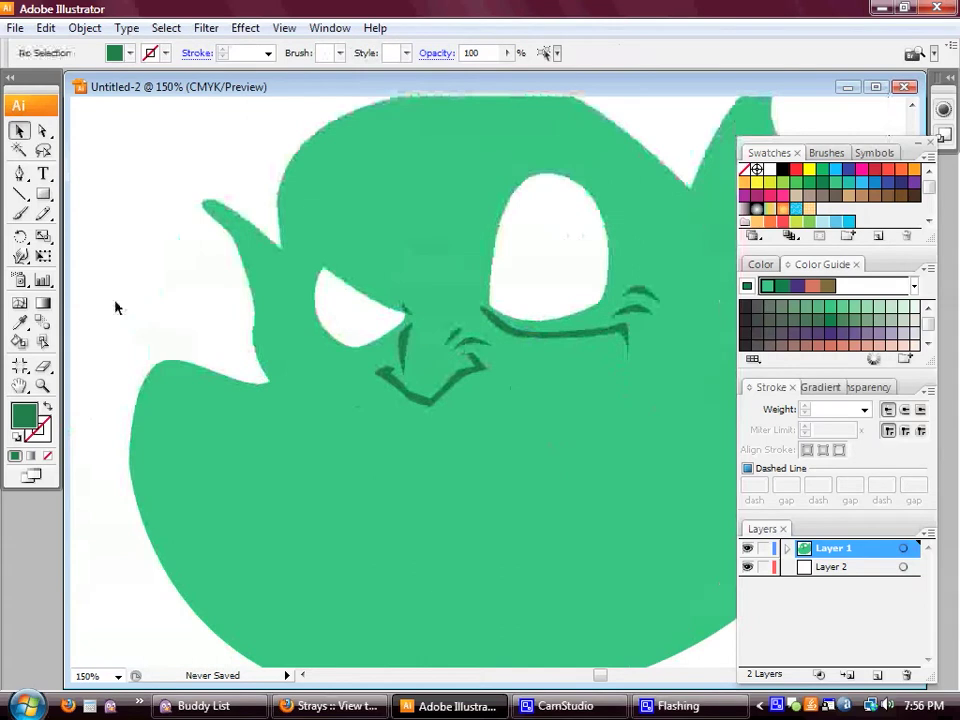
Draw the wide dark green grin curve across the lower face
{"action": "left_click", "coordinate": [630, 397]}
{"action": "left_click", "coordinate": [480, 468]}
{"action": "left_click", "coordinate": [305, 440]}
{"action": "left_click", "coordinate": [200, 377]}
{"action": "key", "text": "v"}
{"action": "left_click", "coordinate": [152, 240]}
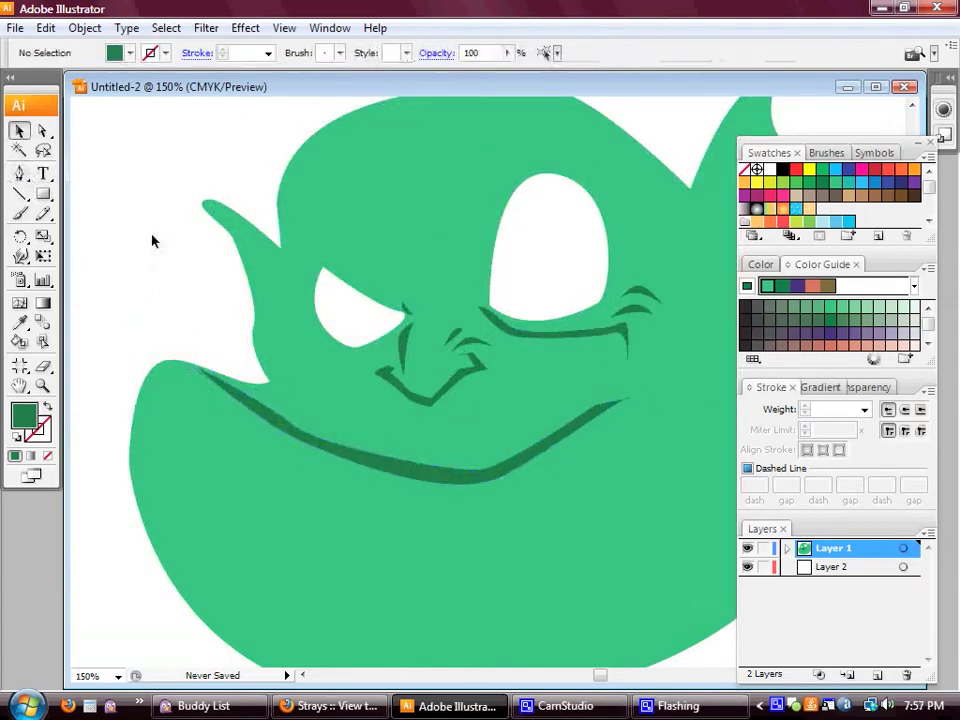
Draw two upper lip lines running from the nose out to the cheeks
{"action": "left_click", "coordinate": [382, 376]}
{"action": "key", "text": "v"}
{"action": "left_click", "coordinate": [553, 381]}
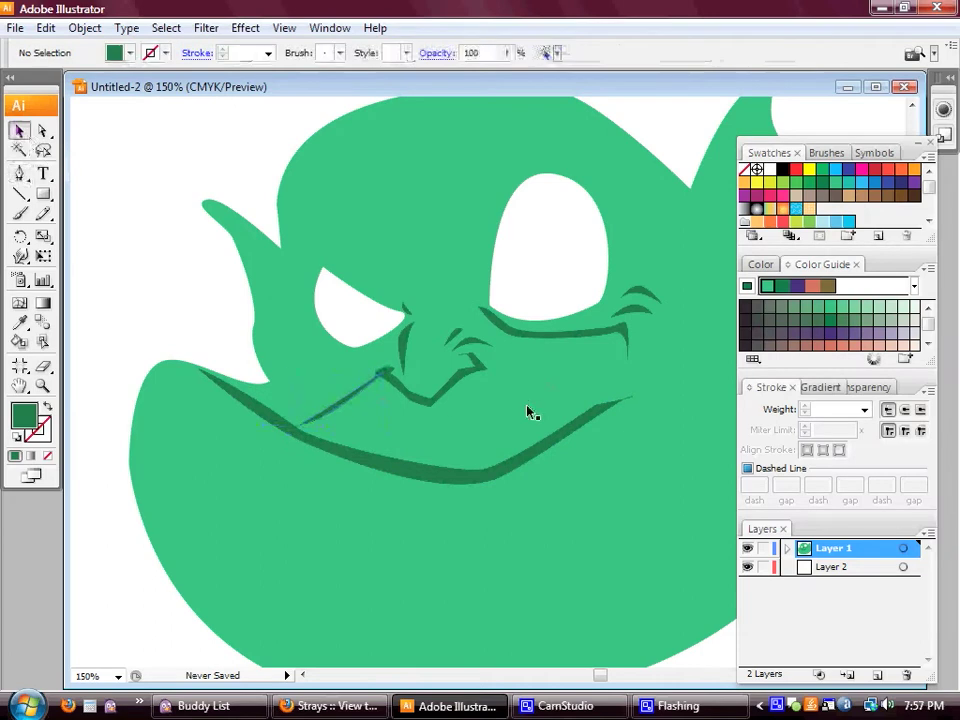
{"action": "left_click", "coordinate": [482, 368]}
{"action": "left_click", "coordinate": [650, 401]}
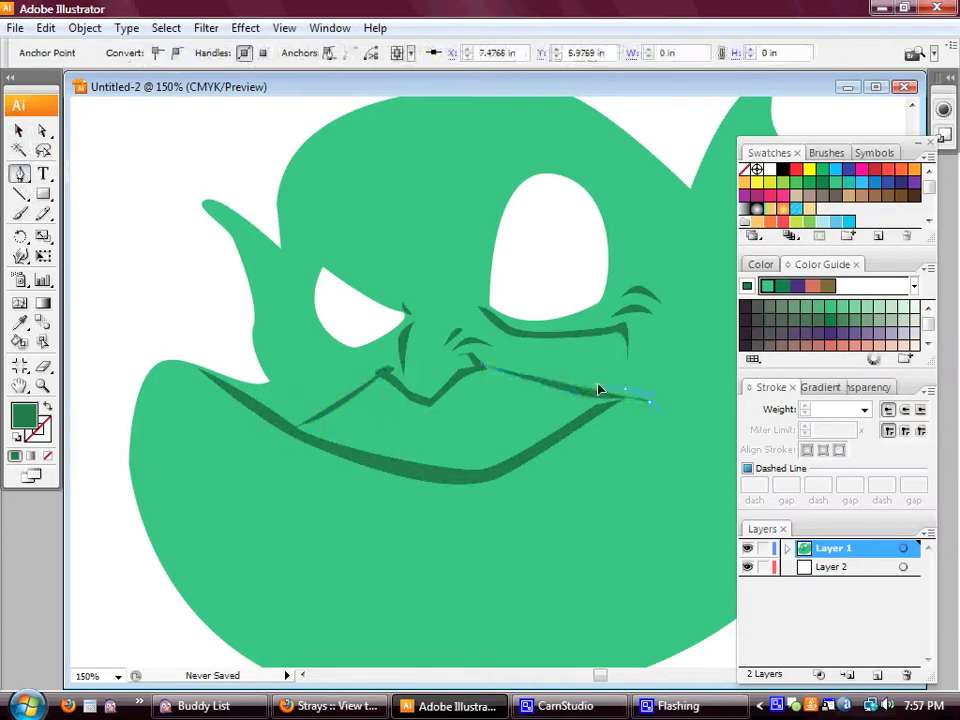
{"action": "key", "text": "v"}
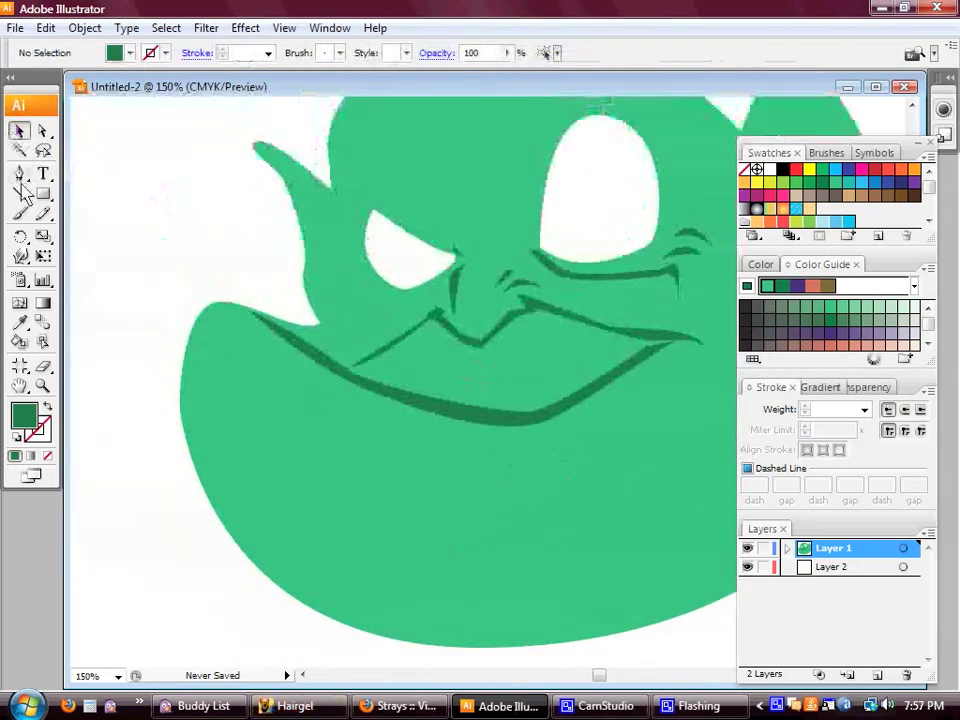
Add a single tooth on the mouth path and begin a right-eye pupil
{"action": "left_click", "coordinate": [400, 343]}
{"action": "key", "text": "p"}
{"action": "left_click", "coordinate": [347, 376]}
{"action": "left_click", "coordinate": [478, 395]}
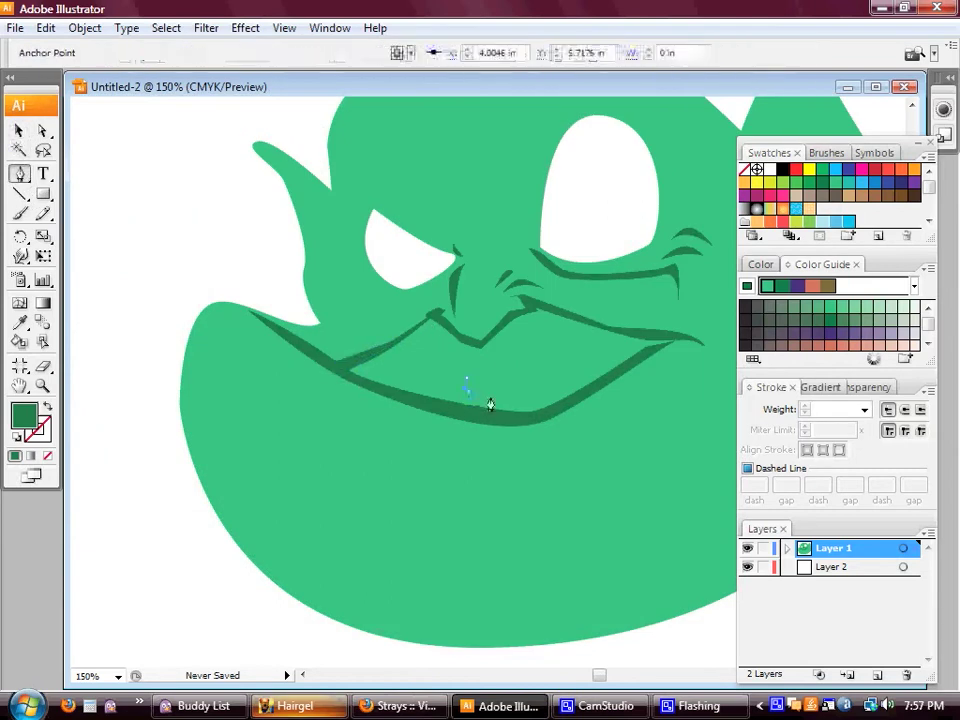
{"action": "key", "text": "v"}
{"action": "left_click", "coordinate": [248, 308]}
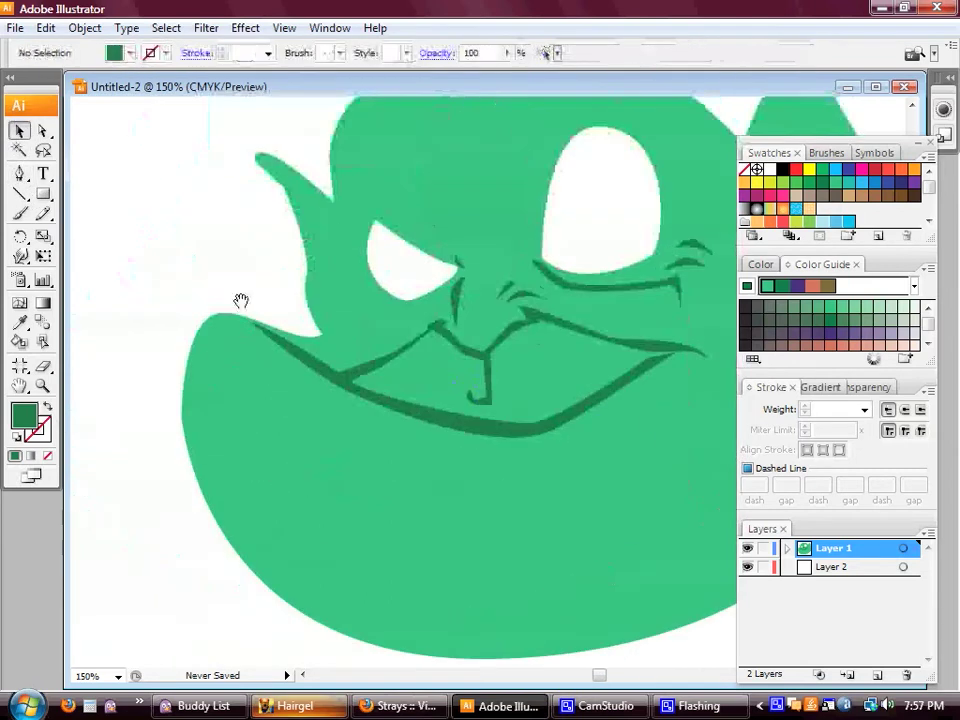
{"action": "mouse_move", "coordinate": [581, 190]}
{"action": "left_mouse_down"}
{"action": "mouse_move", "coordinate": [446, 270]}
{"action": "mouse_move", "coordinate": [493, 311]}
{"action": "left_mouse_up"}
{"action": "key", "text": "p"}
{"action": "left_click", "coordinate": [460, 257]}
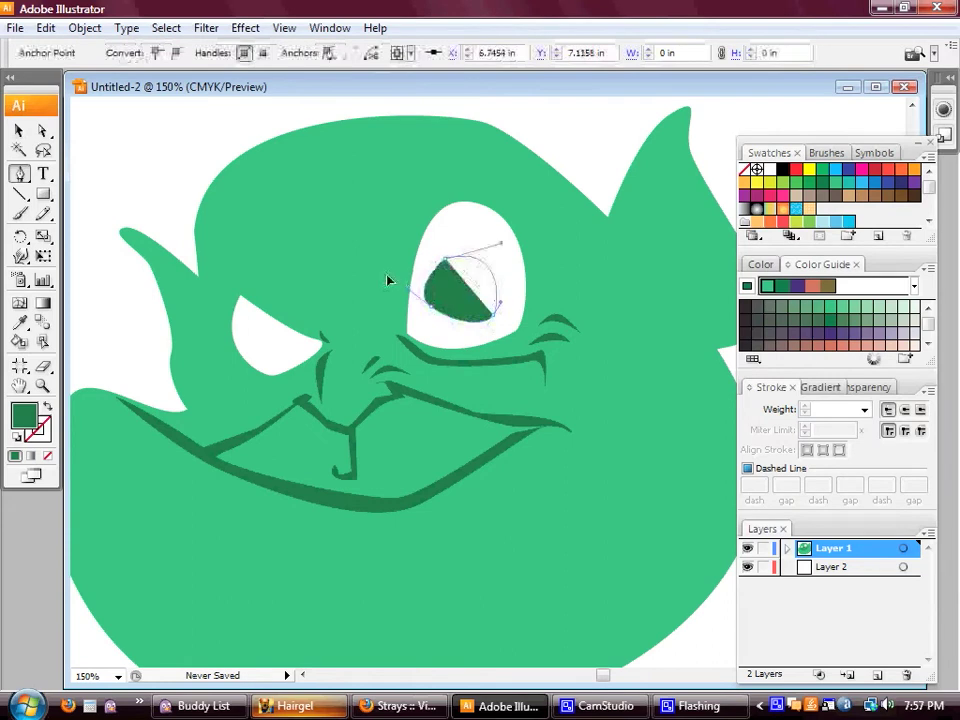
Replace the drawn right-eye pupil with a round dark green ellipse pupil
{"action": "left_click", "coordinate": [430, 300]}
{"action": "left_click", "coordinate": [20, 133]}
{"action": "key", "text": "Delete"}
{"action": "key", "text": "l"}
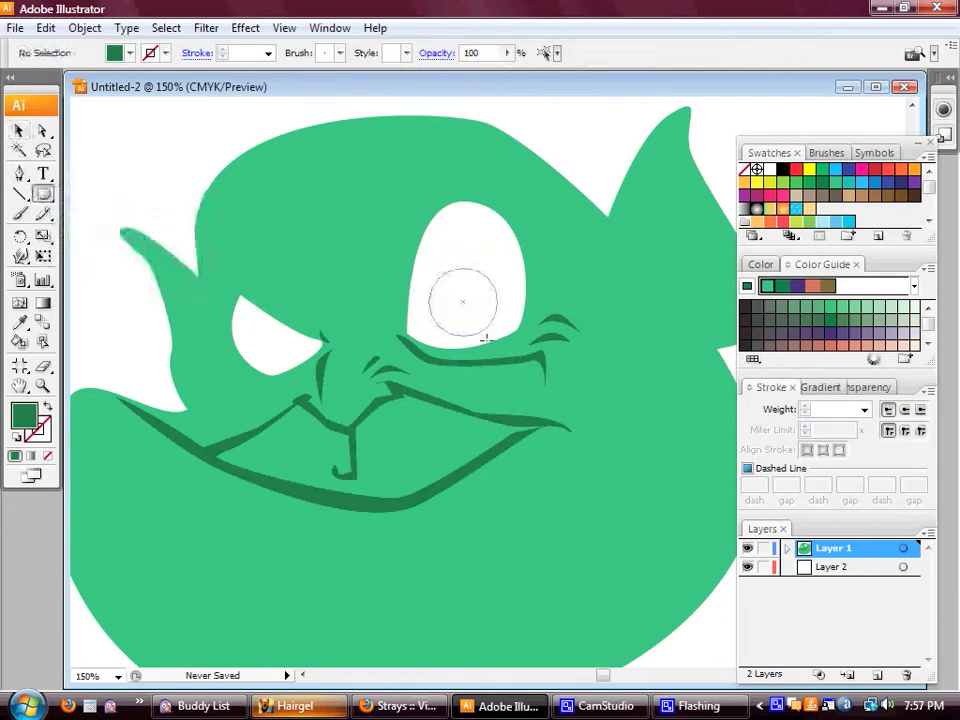
{"action": "left_click_drag", "start_coordinate": [485, 340], "coordinate": [506, 346]}
{"action": "key", "text": "v"}
{"action": "left_click_drag", "start_coordinate": [460, 304], "coordinate": [447, 307]}
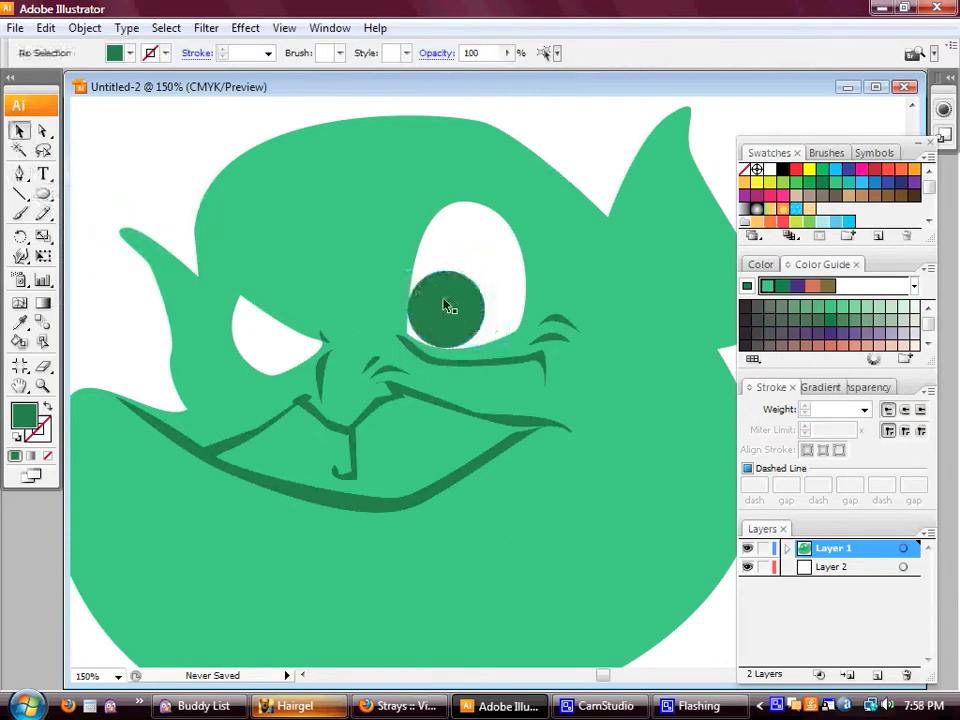
Remove the round pupil and draw thin dark green slit pupils in both eyes
{"action": "left_click", "coordinate": [277, 326]}
{"action": "left_click_drag", "start_coordinate": [288, 363], "coordinate": [294, 371]}
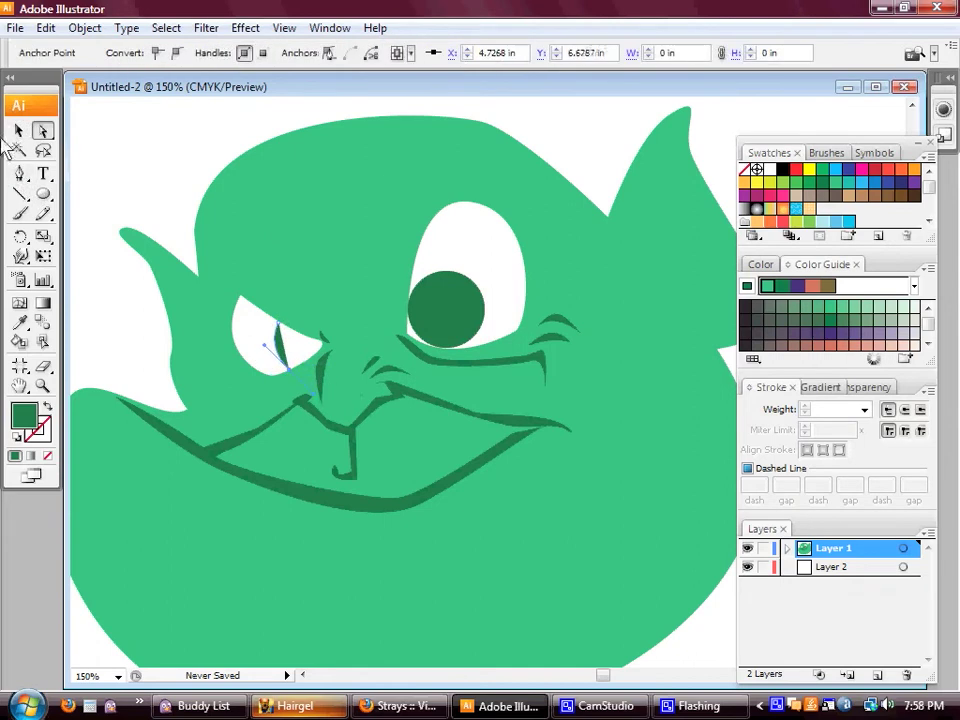
{"action": "left_click", "coordinate": [288, 372]}
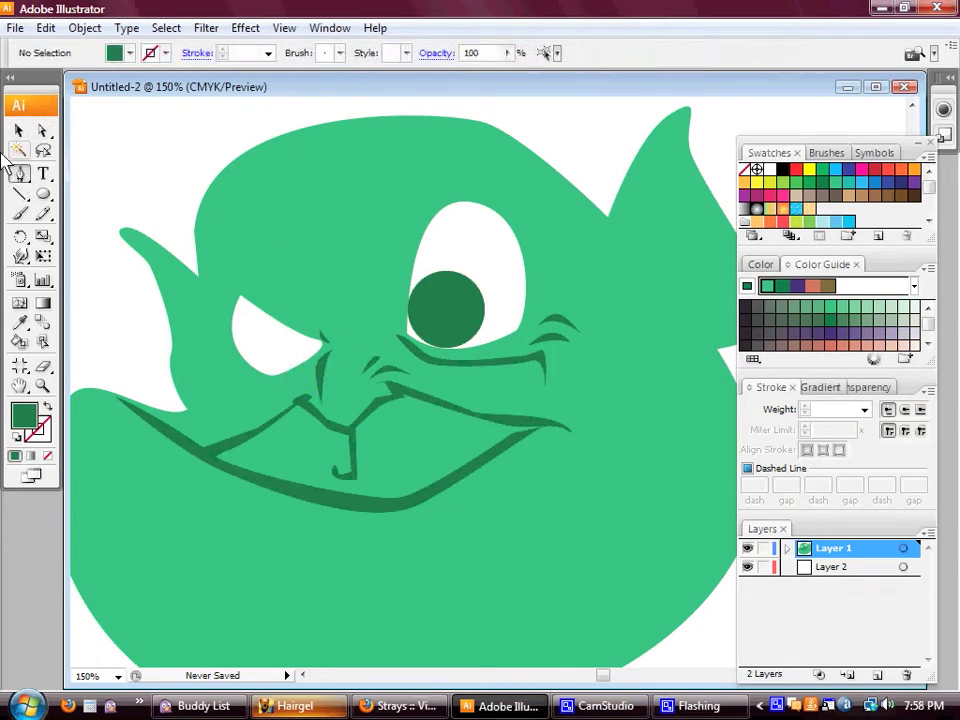
{"action": "left_click", "coordinate": [18, 131]}
{"action": "left_click_drag", "start_coordinate": [451, 240], "coordinate": [475, 212]}
{"action": "left_click_drag", "start_coordinate": [463, 326], "coordinate": [445, 306]}
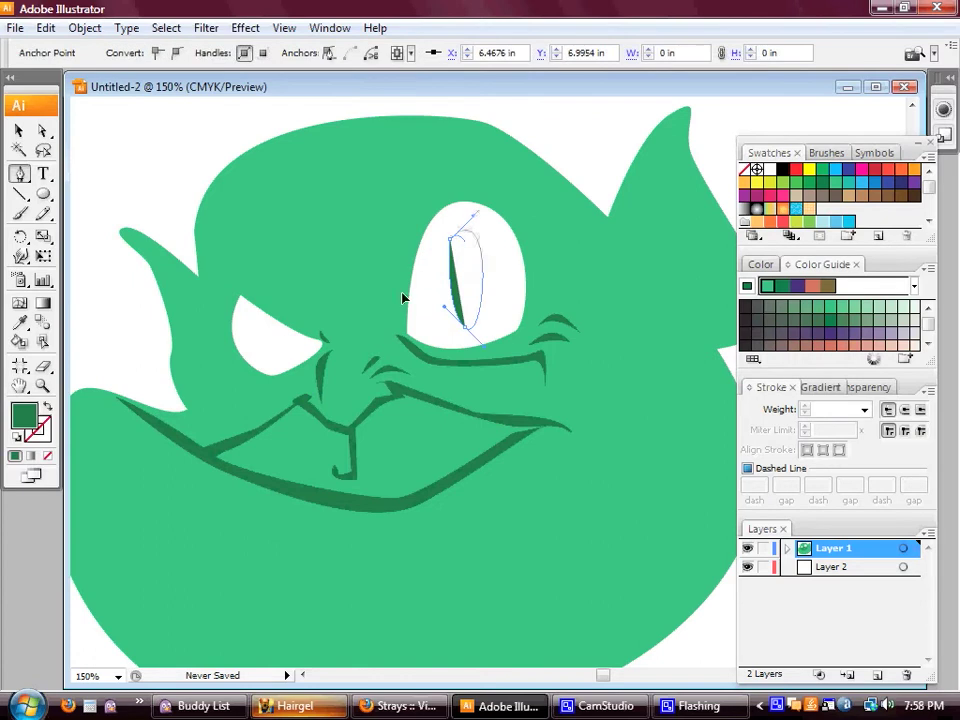
{"action": "left_click", "coordinate": [247, 185], "text": "ctrl"}
{"action": "left_click_drag", "start_coordinate": [275, 322], "coordinate": [280, 328]}
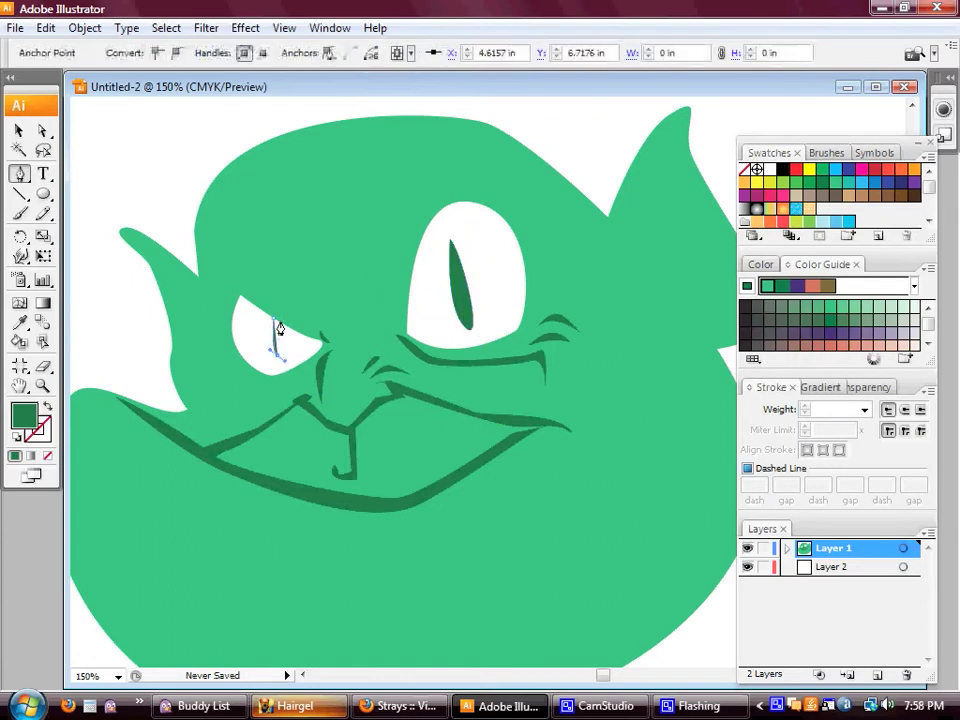
{"action": "left_click", "coordinate": [29, 133]}
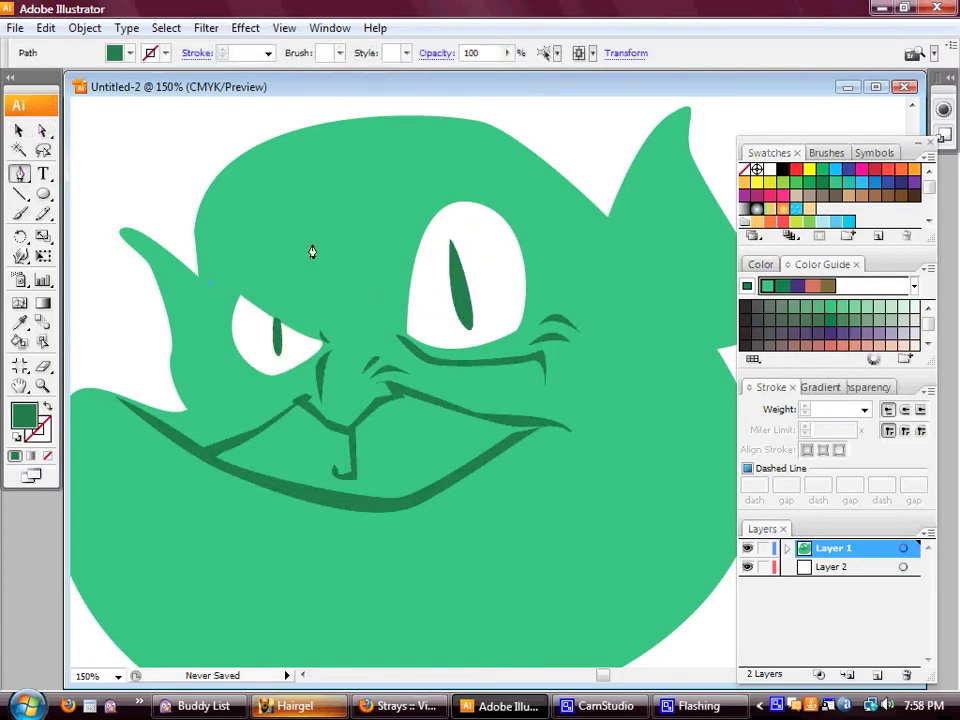
Start an angled triangular brow over the left eye
{"action": "left_click", "coordinate": [270, 252]}
{"action": "left_click", "coordinate": [320, 295]}
{"action": "left_click", "coordinate": [325, 342]}
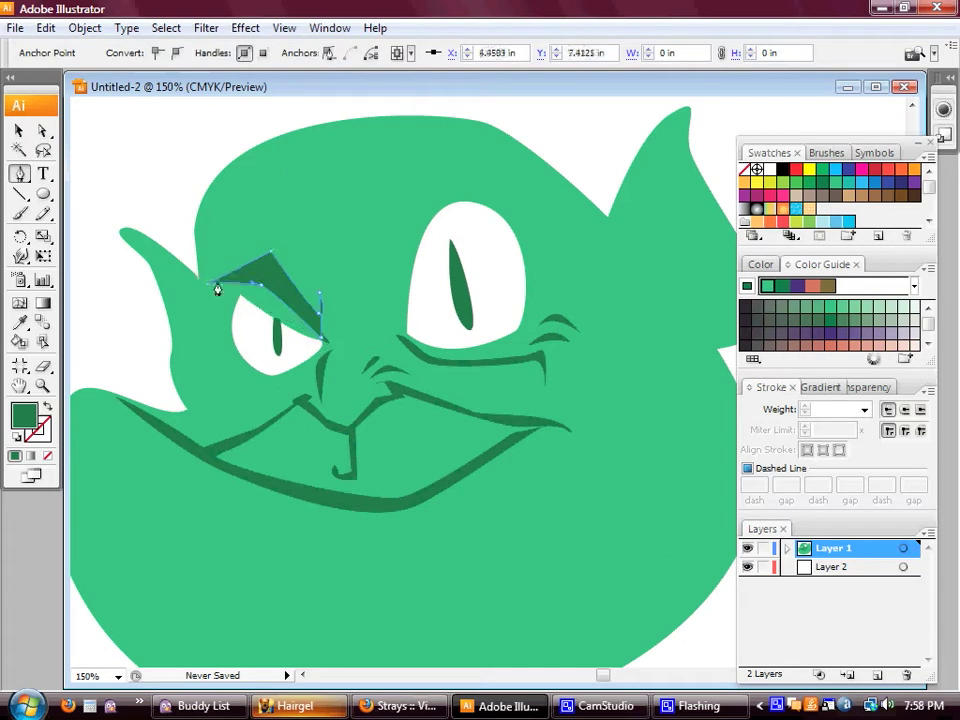
Delete the triangle brow and draw a spiky eyebrow over the right eye
{"action": "key", "text": "v"}
{"action": "key", "text": "Delete"}
{"action": "key", "text": "p"}
{"action": "left_click", "coordinate": [385, 243]}
{"action": "left_click", "coordinate": [458, 172]}
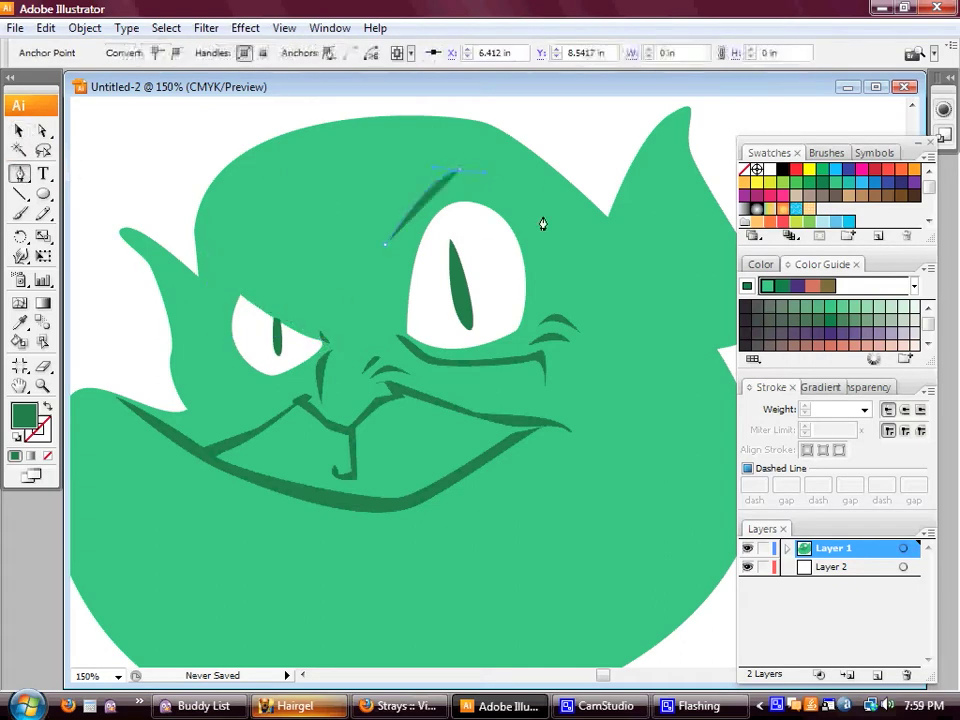
{"action": "left_click", "coordinate": [541, 213]}
{"action": "left_click", "coordinate": [520, 177]}
{"action": "left_click_drag", "start_coordinate": [494, 161], "coordinate": [389, 240]}
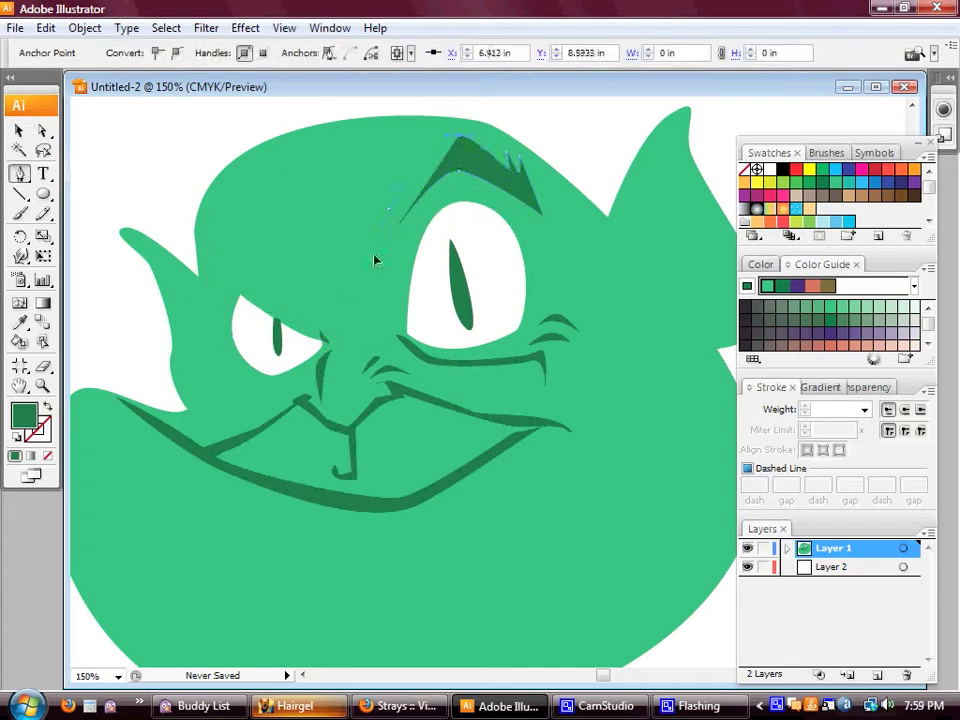
Fill the right eyebrow with purple from the Swatches panel
{"action": "key", "text": "v"}
{"action": "left_click", "coordinate": [476, 154]}
{"action": "left_click", "coordinate": [810, 287]}
{"action": "left_click", "coordinate": [822, 287]}
{"action": "left_click", "coordinate": [798, 287]}
{"action": "left_click", "coordinate": [229, 144]}
{"action": "left_click", "coordinate": [470, 165]}
{"action": "left_click", "coordinate": [581, 144]}
Draw a matching spiky left eyebrow
{"action": "key", "text": "p"}
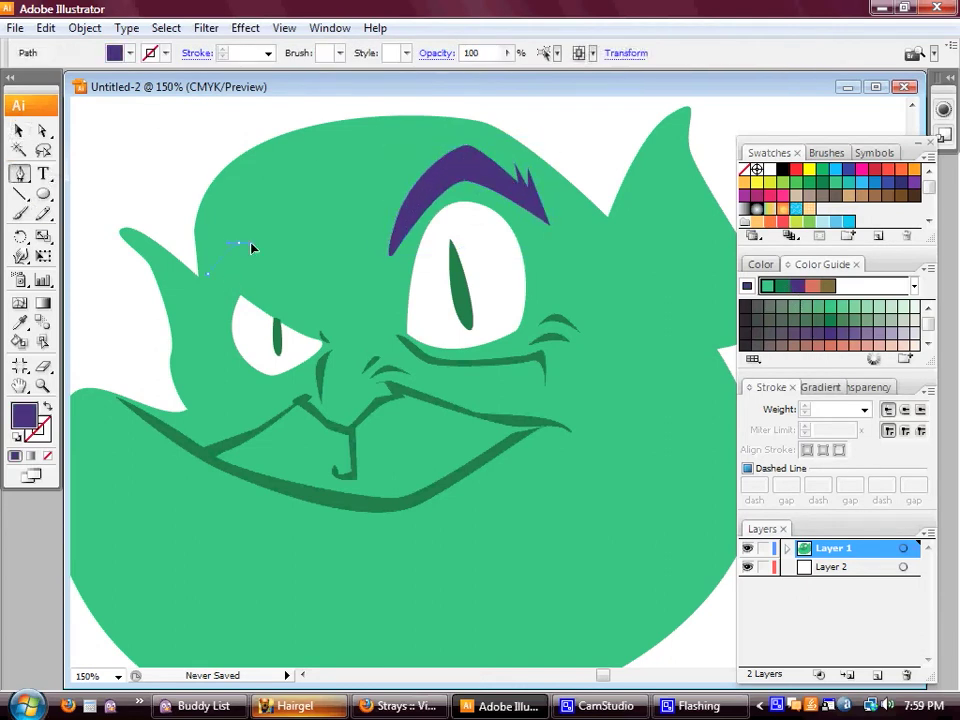
{"action": "left_click", "coordinate": [268, 280]}
{"action": "left_click", "coordinate": [318, 302]}
{"action": "left_click", "coordinate": [320, 324]}
{"action": "left_click", "coordinate": [212, 276]}
{"action": "left_click", "coordinate": [214, 241]}
{"action": "left_click", "coordinate": [207, 284]}
{"action": "left_click", "coordinate": [212, 152], "text": "ctrl"}
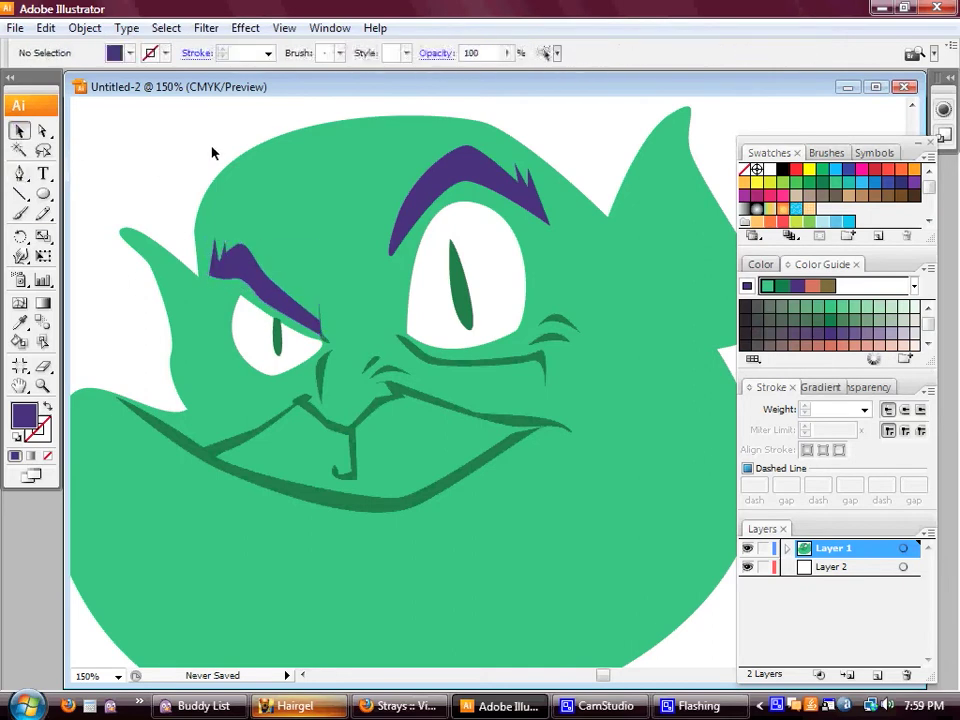
Sample the mouth line's dark green with the Eyedropper
{"action": "scroll", "coordinate": [97, 238], "scroll_direction": "up", "scroll_amount": 3}
{"action": "scroll", "coordinate": [97, 238], "scroll_direction": "left", "scroll_amount": 2}
{"action": "left_click", "coordinate": [369, 480]}
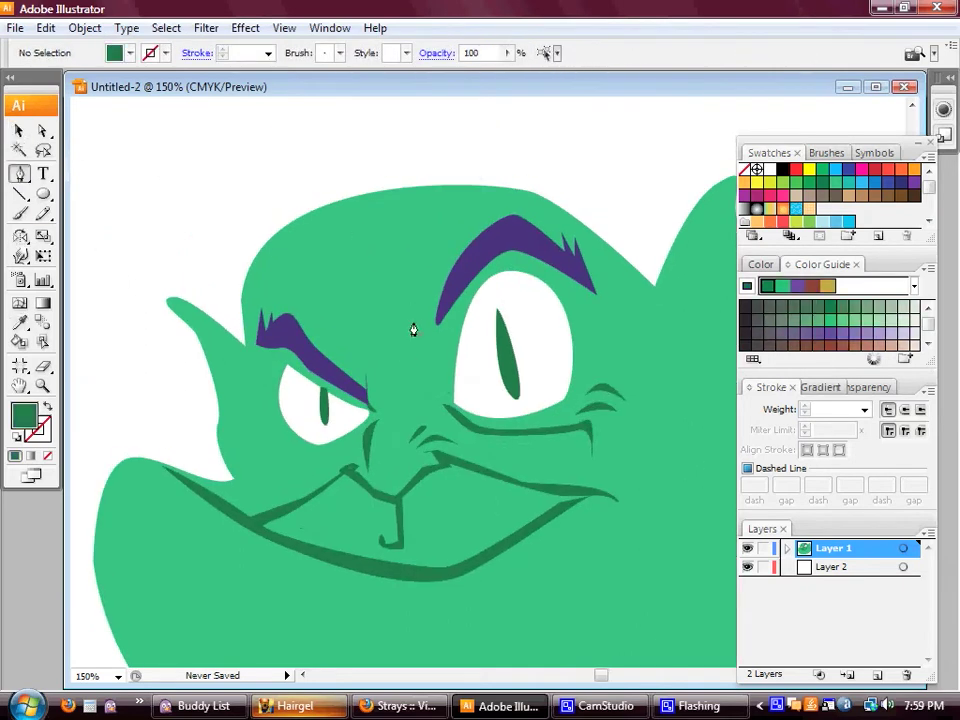
Draw curved dark green creases above the right brow, the left brow and near the head top
{"action": "left_click_drag", "start_coordinate": [478, 191], "coordinate": [503, 177]}
{"action": "left_click", "coordinate": [563, 220]}
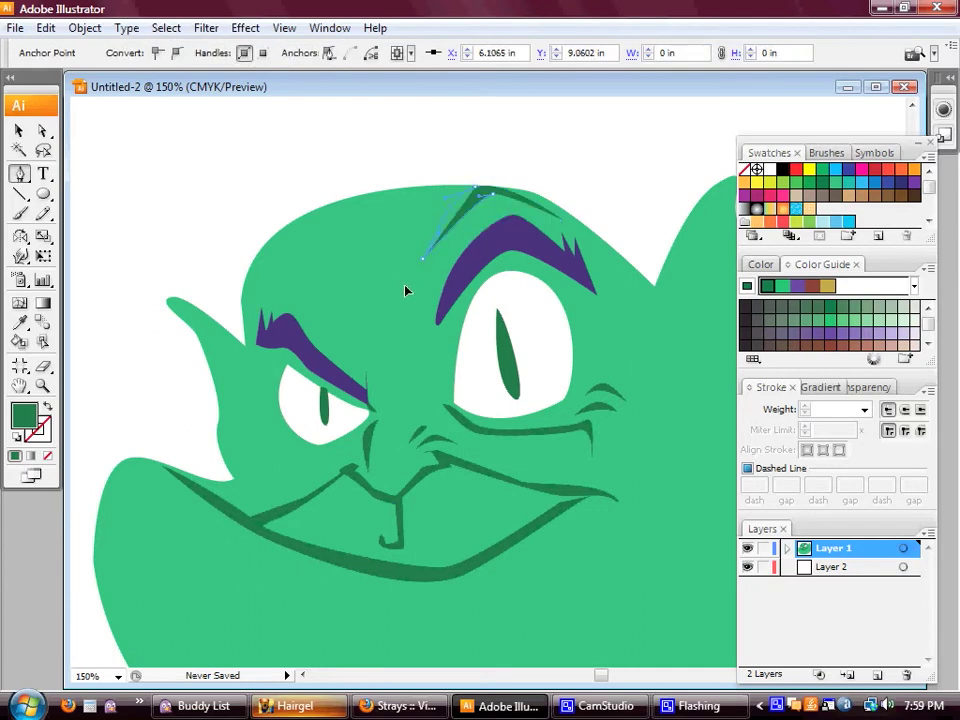
{"action": "left_click", "coordinate": [476, 203], "text": "ctrl"}
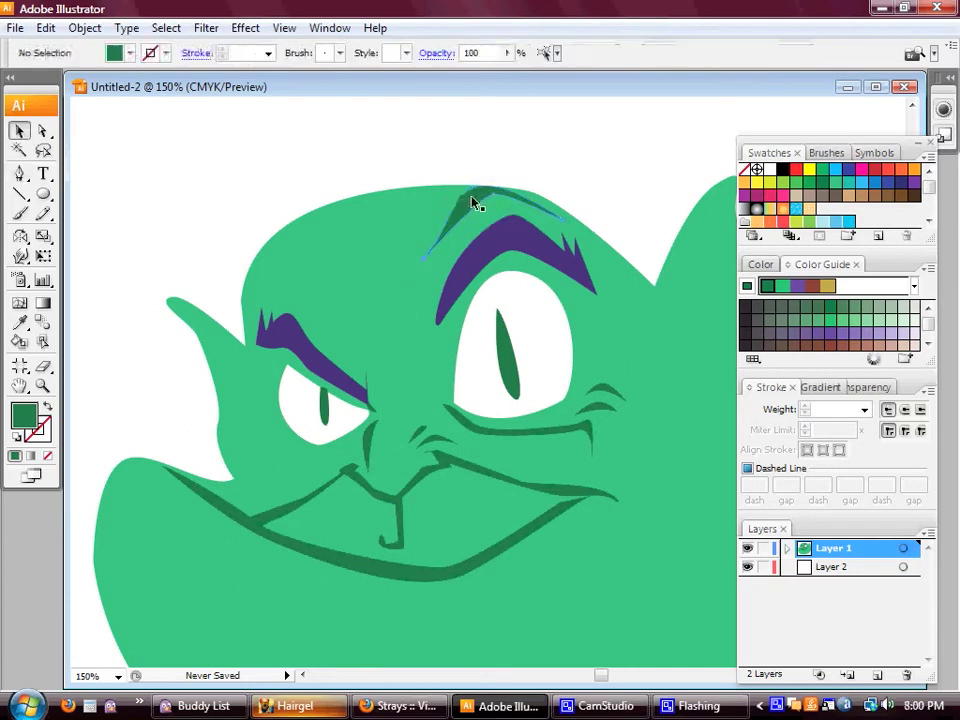
{"action": "left_click_drag", "start_coordinate": [261, 290], "coordinate": [349, 344]}
{"action": "left_click", "coordinate": [239, 277], "text": "ctrl"}
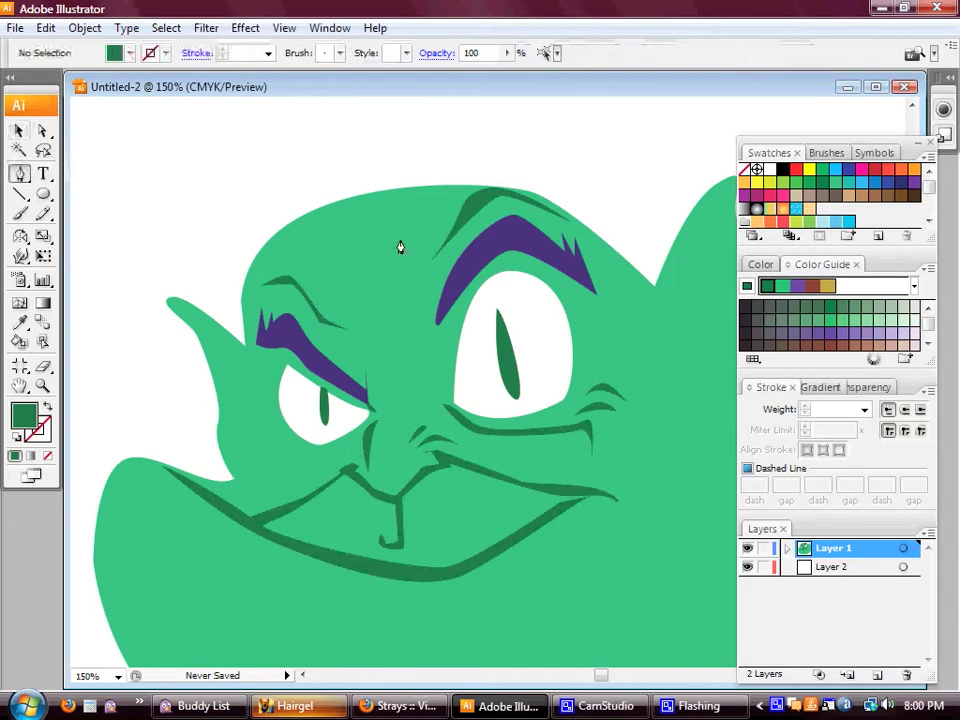
{"action": "left_click_drag", "start_coordinate": [462, 186], "coordinate": [418, 245]}
{"action": "left_click", "coordinate": [96, 221], "text": "ctrl"}
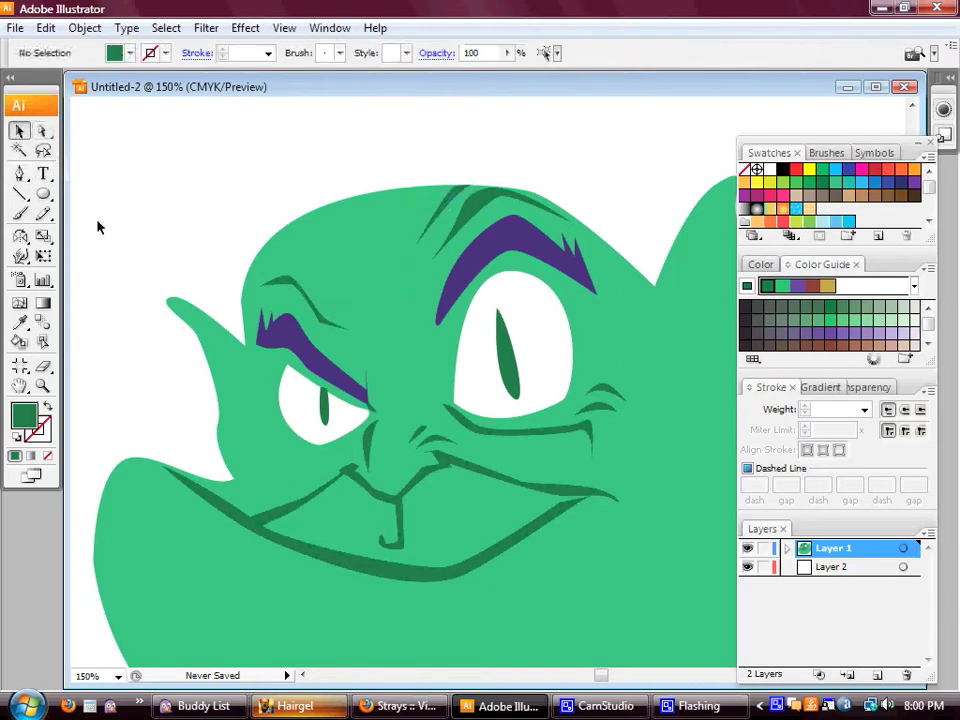
Draw a dark green inner-ear shape inside the right ear
{"action": "left_click_drag", "start_coordinate": [600, 330], "coordinate": [340, 330]}
{"action": "left_click", "coordinate": [474, 206]}
{"action": "left_click", "coordinate": [498, 396]}
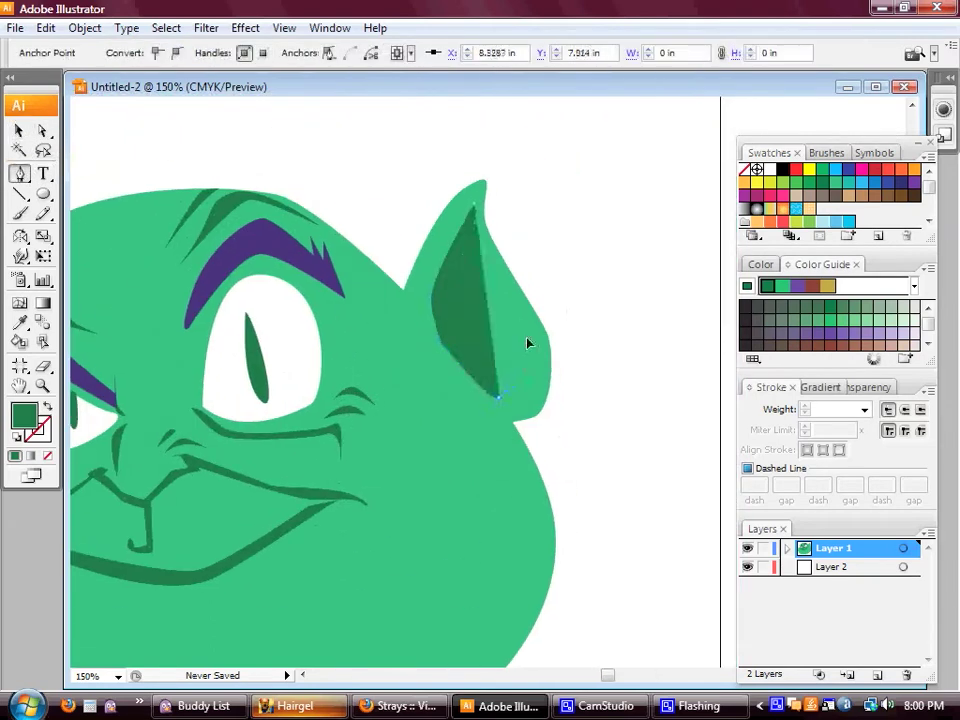
{"action": "left_click", "coordinate": [525, 340]}
{"action": "left_click", "coordinate": [503, 307]}
{"action": "left_click", "coordinate": [494, 378]}
{"action": "left_click", "coordinate": [460, 290]}
{"action": "left_click", "coordinate": [473, 208]}
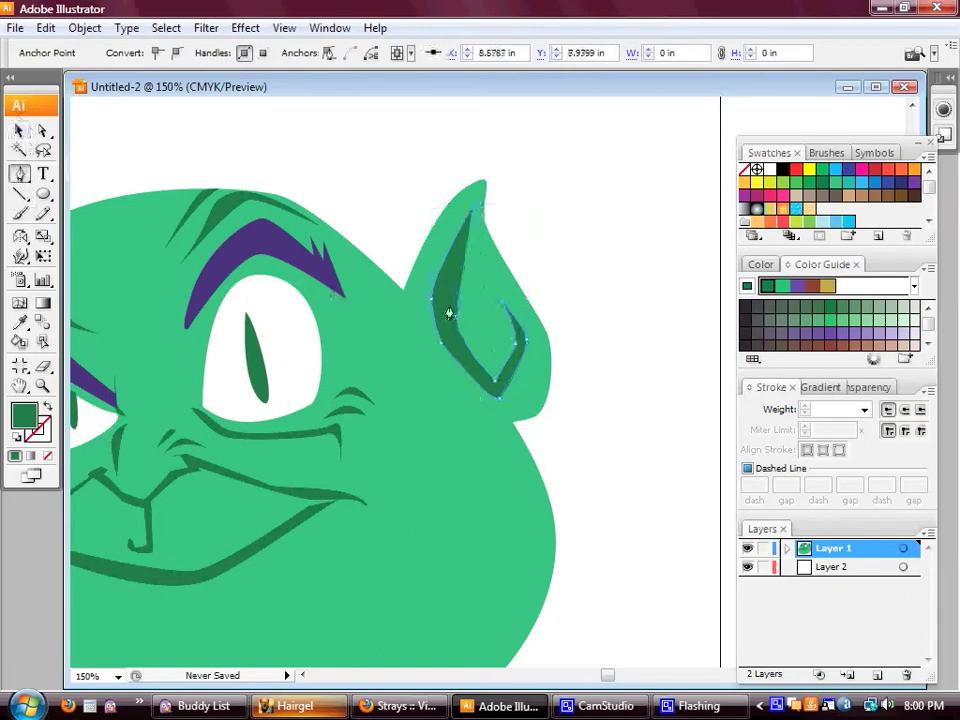
Draw a dark green inner-ear shape inside the left ear
{"action": "left_click_drag", "start_coordinate": [379, 313], "coordinate": [629, 253]}
{"action": "left_click", "coordinate": [198, 280]}
{"action": "left_click", "coordinate": [233, 417]}
{"action": "left_click", "coordinate": [249, 369]}
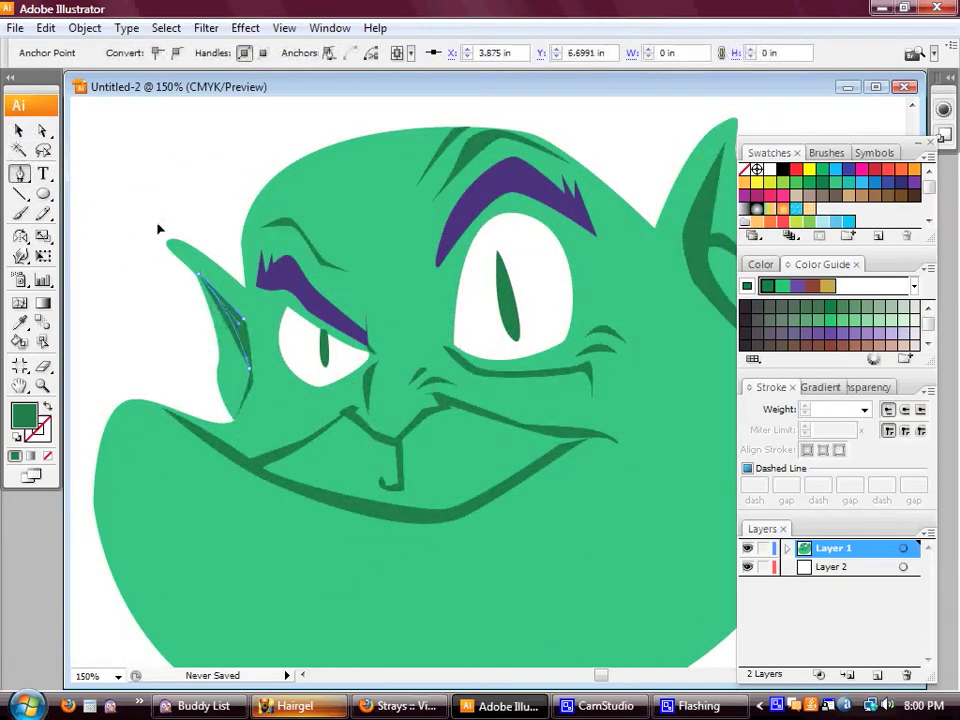
{"action": "left_click", "coordinate": [158, 230], "text": "ctrl"}
{"action": "left_click", "coordinate": [236, 352]}
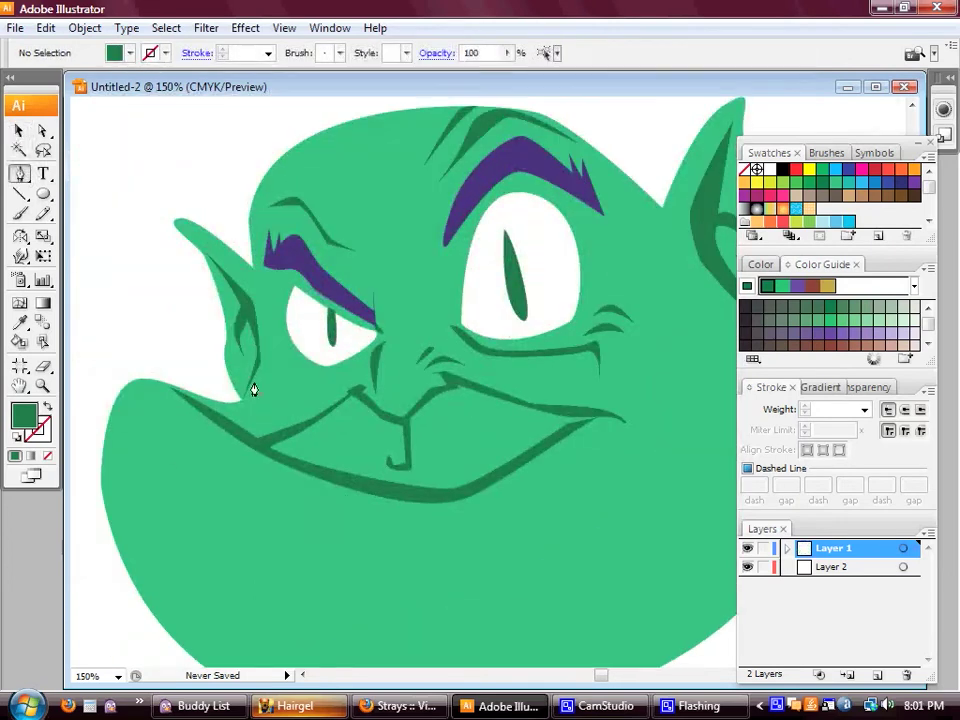
{"action": "left_click", "coordinate": [248, 391]}
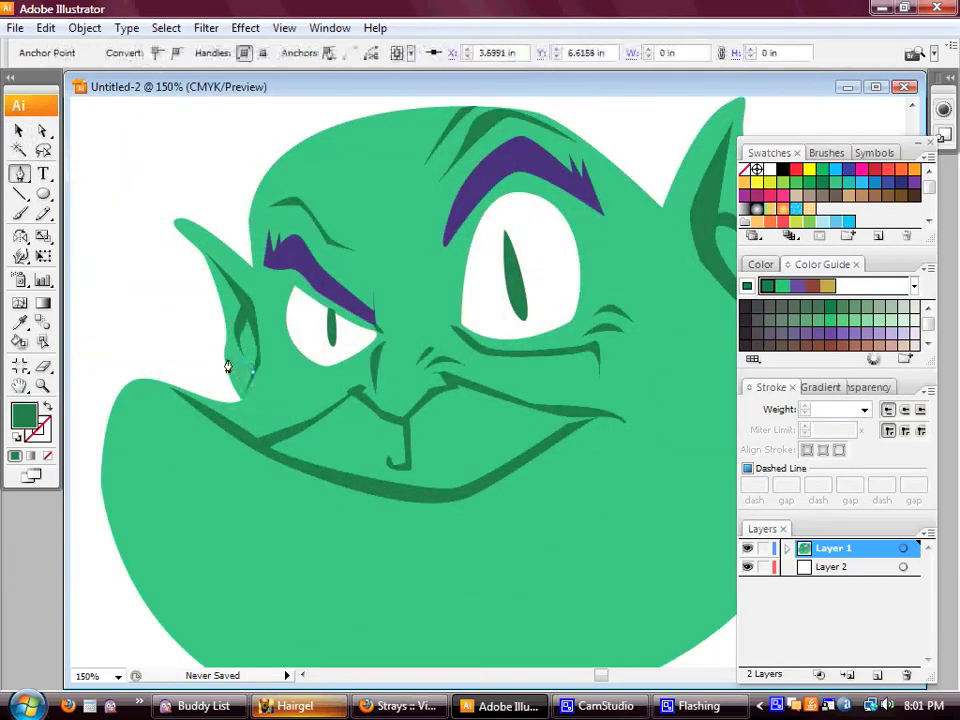
{"action": "left_click", "coordinate": [210, 266], "text": "ctrl"}
Select the head outline's anchor points and pick pale yellow for the fangs
{"action": "mouse_move", "coordinate": [362, 415]}
{"action": "left_mouse_down"}
{"action": "mouse_move", "coordinate": [206, 266]}
{"action": "mouse_move", "coordinate": [247, 545]}
{"action": "left_mouse_up"}
{"action": "left_click", "coordinate": [308, 385]}
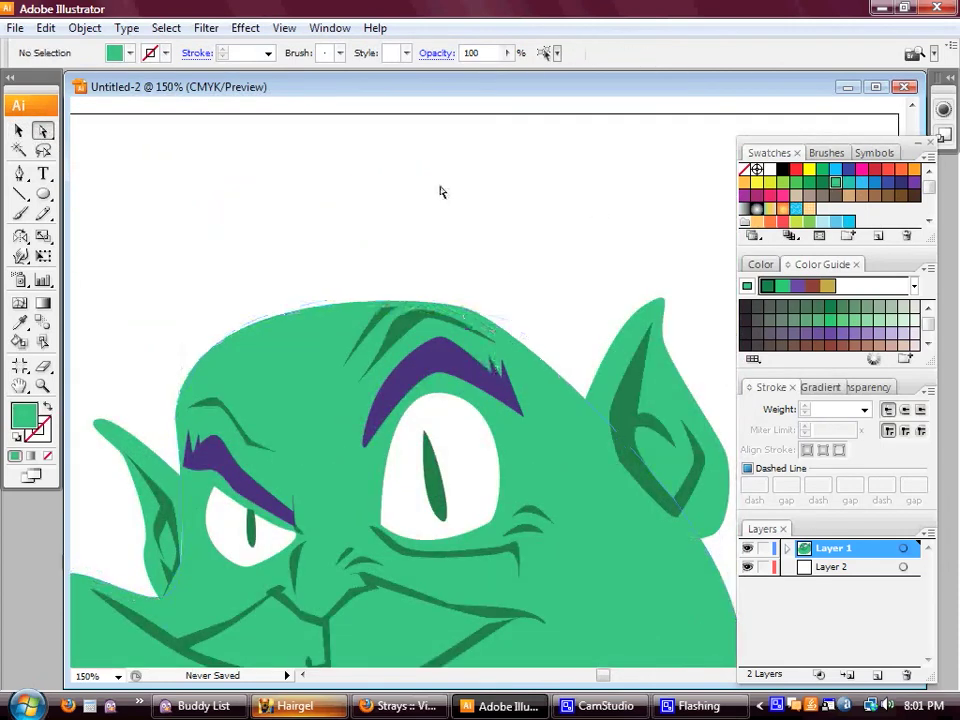
{"action": "left_click_drag", "start_coordinate": [480, 180], "coordinate": [480, 180]}
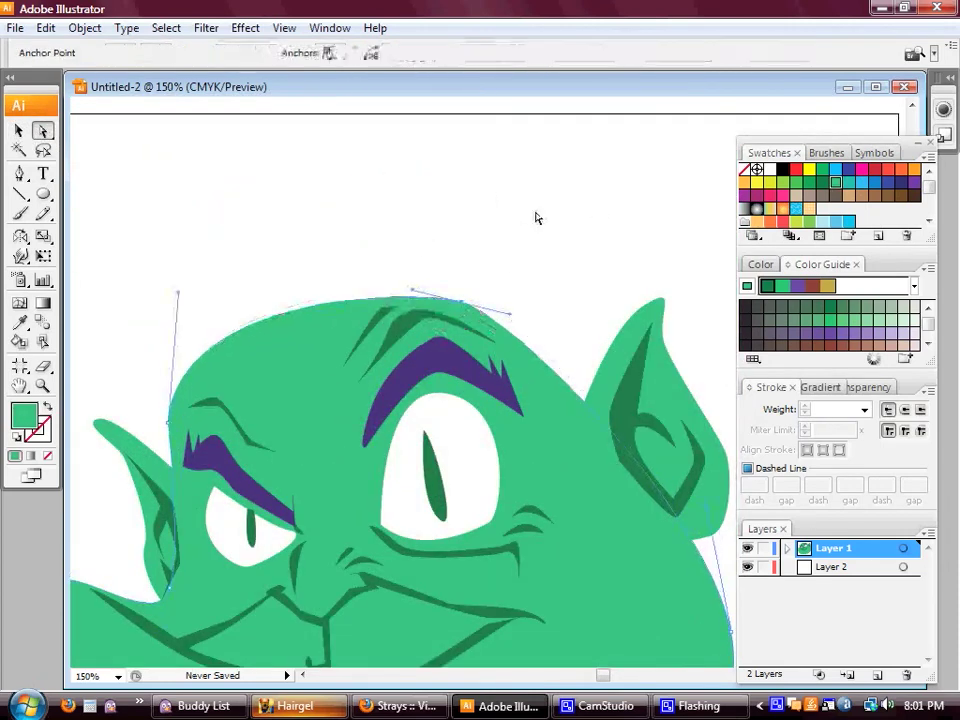
{"action": "left_click_drag", "start_coordinate": [220, 606], "coordinate": [370, 426]}
{"action": "left_click", "coordinate": [809, 169]}
{"action": "left_click", "coordinate": [891, 306]}
Draw a pale yellow triangular fang at the left corner of the grin
{"action": "key", "text": "p"}
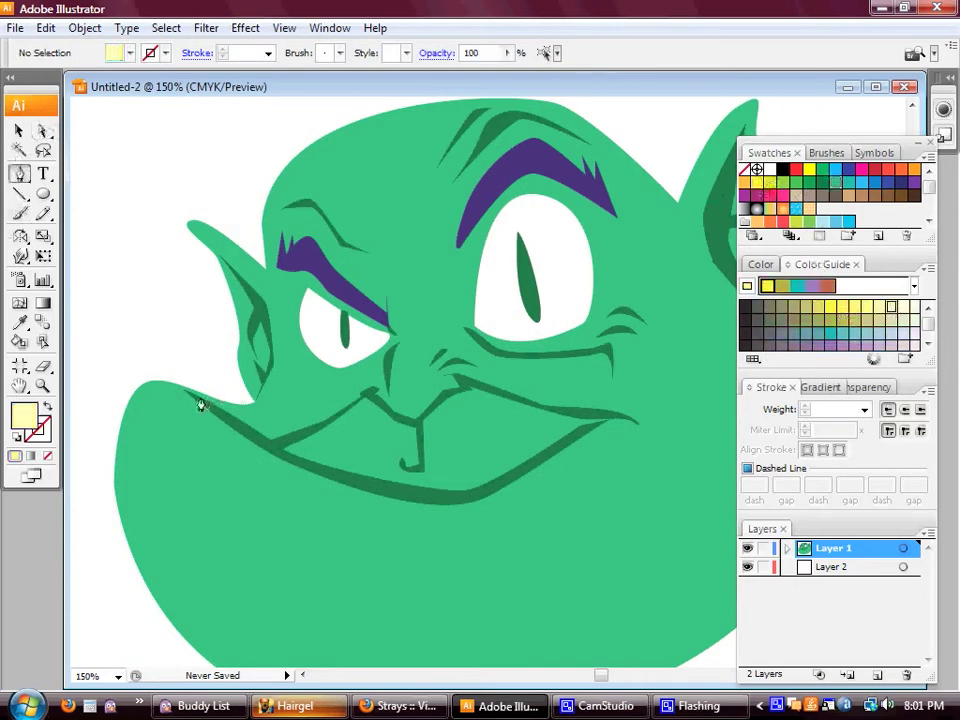
{"action": "left_click", "coordinate": [200, 396]}
{"action": "left_click", "coordinate": [232, 350]}
{"action": "left_click", "coordinate": [252, 411]}
Draw a matching triangular fang at the right mouth corner
{"action": "left_click", "coordinate": [285, 398]}
{"action": "left_click", "coordinate": [282, 447]}
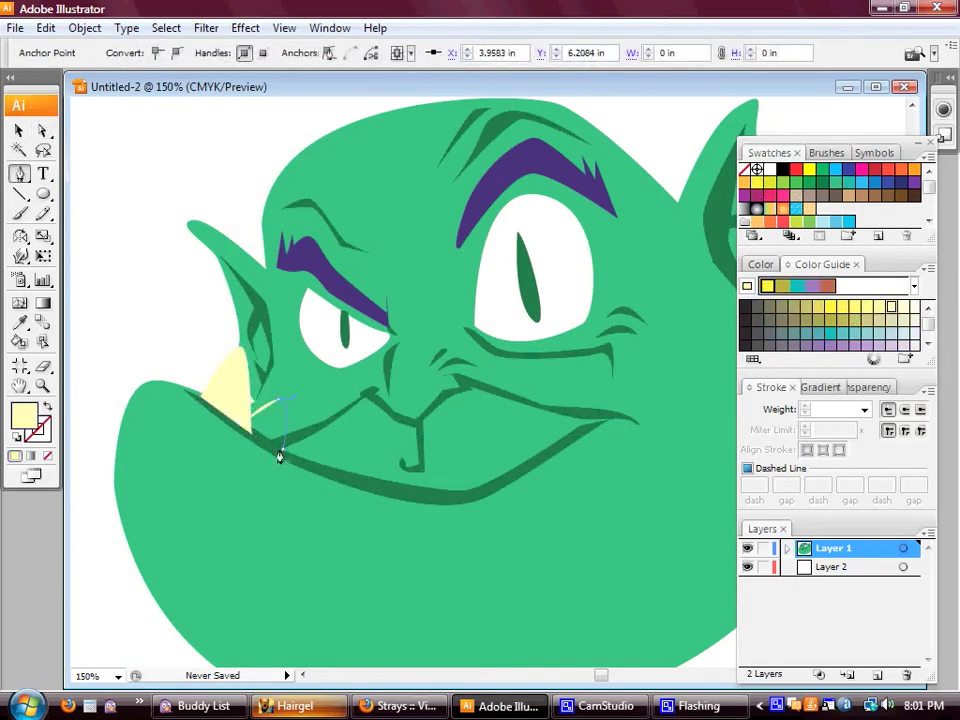
{"action": "left_click", "coordinate": [520, 398]}
{"action": "left_click", "coordinate": [533, 455]}
{"action": "left_click", "coordinate": [572, 433]}
{"action": "left_click", "coordinate": [498, 481]}
Select then deselect the mouth line, and eyedrop purple for the hair
{"action": "left_click", "coordinate": [505, 430]}
{"action": "key", "text": "v"}
{"action": "left_click", "coordinate": [277, 480]}
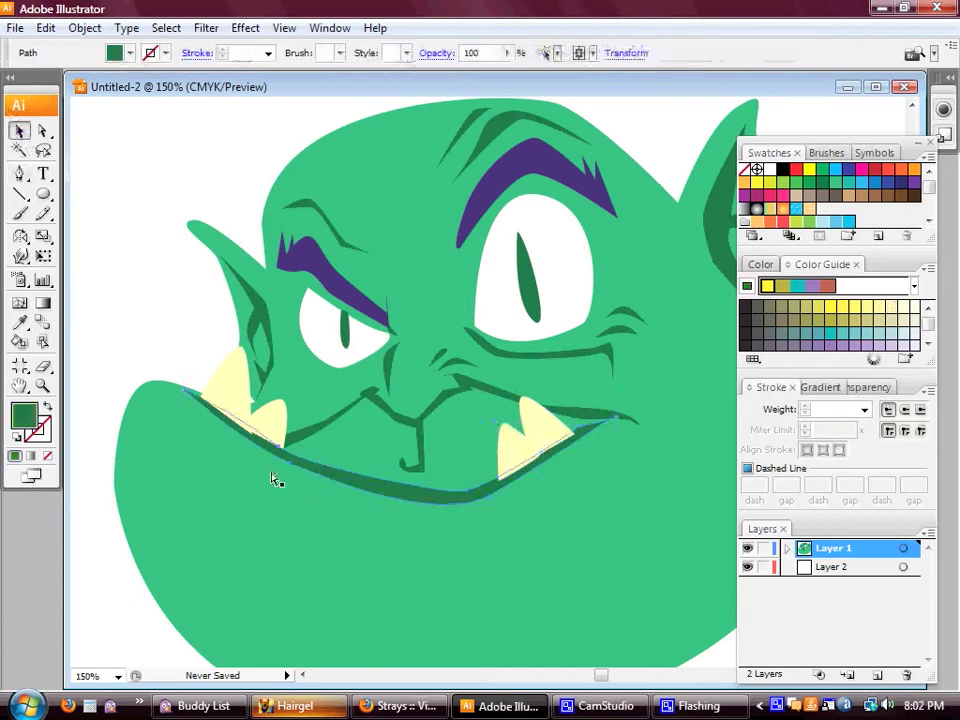
{"action": "left_click", "coordinate": [144, 291]}
{"action": "scroll", "coordinate": [407, 557], "scroll_direction": "up", "scroll_amount": 5}
{"action": "key", "text": "i"}
{"action": "left_click", "coordinate": [493, 360]}
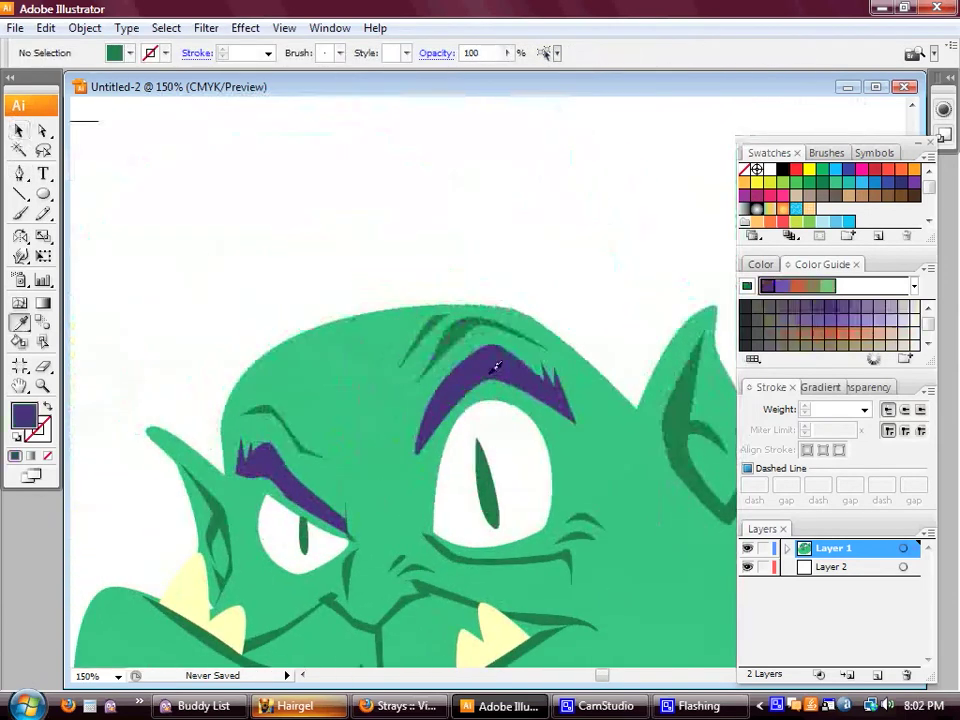
Start the purple hair at the head's left side with curved spikes up to a tall tip
{"action": "key", "text": "p"}
{"action": "left_click", "coordinate": [223, 243]}
{"action": "left_click", "coordinate": [262, 268]}
{"action": "left_click_drag", "start_coordinate": [300, 158], "coordinate": [326, 142]}
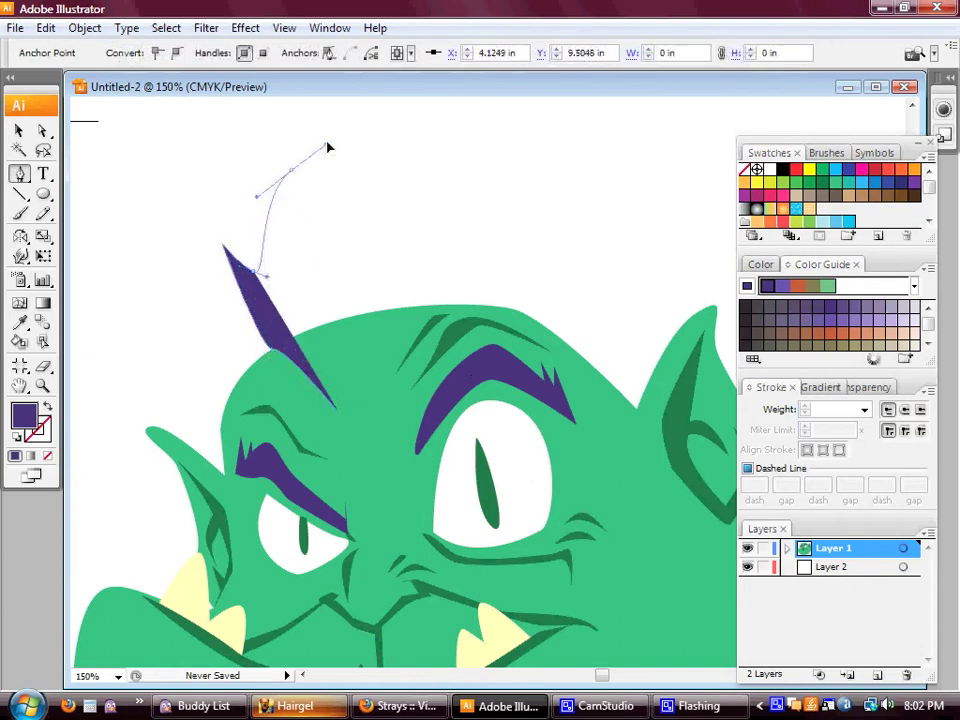
{"action": "left_click", "coordinate": [442, 126]}
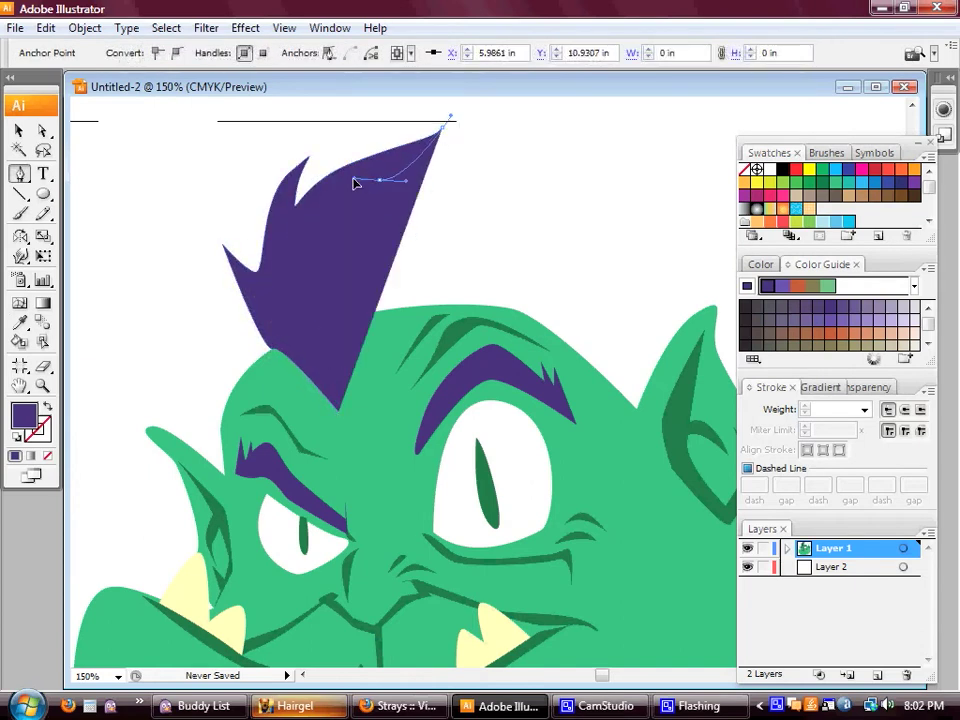
{"action": "mouse_move", "coordinate": [372, 191]}
{"action": "left_mouse_down"}
{"action": "mouse_move", "coordinate": [395, 187]}
{"action": "mouse_move", "coordinate": [494, 256]}
{"action": "left_mouse_up"}
Add the remaining right-hand spikes and trace the curved lower edge to close the hair
{"action": "left_click", "coordinate": [486, 138]}
{"action": "left_click", "coordinate": [499, 201]}
{"action": "left_click", "coordinate": [548, 289]}
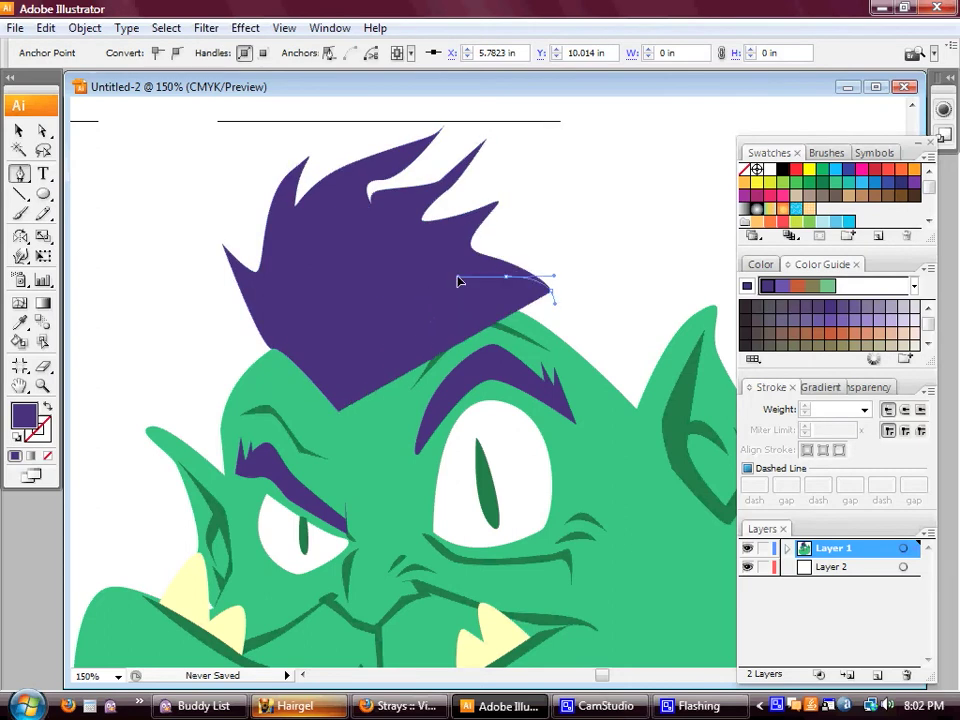
{"action": "left_click", "coordinate": [538, 321]}
{"action": "left_click", "coordinate": [457, 307]}
{"action": "left_click", "coordinate": [378, 336]}
{"action": "left_click_drag", "start_coordinate": [337, 408], "coordinate": [343, 424]}
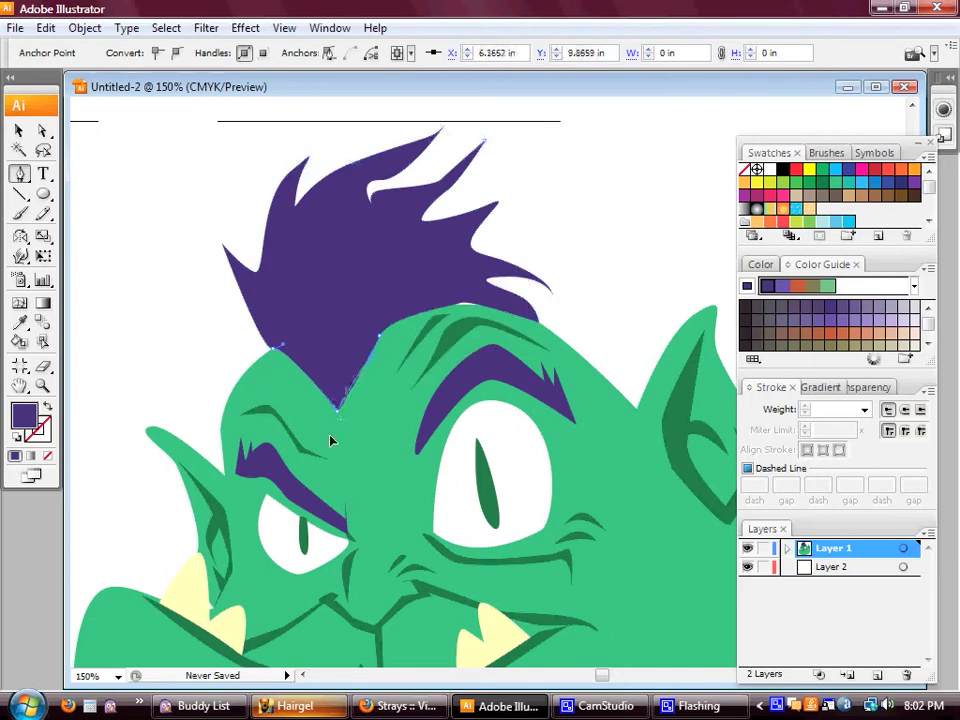
{"action": "left_click", "coordinate": [281, 343]}
Select individual anchors along the hair edge to refine its shape
{"action": "key", "text": "ctrl+plus"}
{"action": "key", "text": "ctrl+plus"}
{"action": "left_click", "coordinate": [456, 221]}
{"action": "left_click", "coordinate": [643, 253]}
{"action": "left_click", "coordinate": [437, 223]}
{"action": "left_click", "coordinate": [470, 230]}
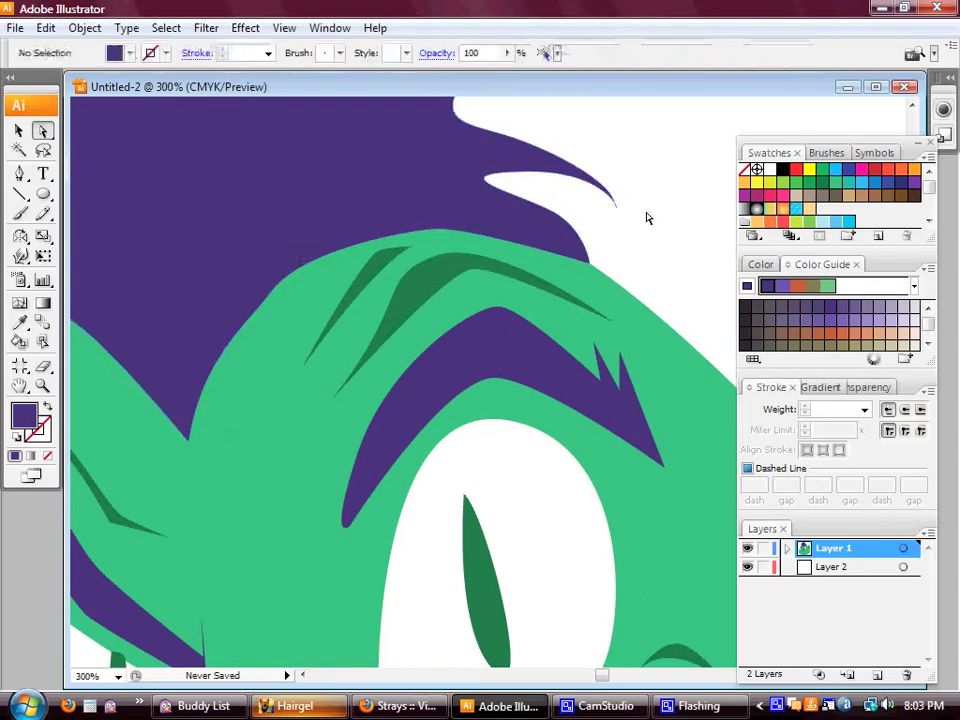
Zoom in and reshape the hair's curve near the lower notch
{"action": "left_click", "coordinate": [632, 208]}
{"action": "key", "text": "ctrl+minus"}
{"action": "key", "text": "ctrl+minus"}
{"action": "key", "text": "ctrl+minus"}
{"action": "key", "text": "ctrl+plus"}
{"action": "key", "text": "ctrl+plus"}
{"action": "key", "text": "ctrl+plus"}
{"action": "scroll", "coordinate": [430, 360], "scroll_direction": "up", "scroll_amount": 5}
{"action": "left_click", "coordinate": [482, 458]}
{"action": "key", "text": "ctrl+plus"}
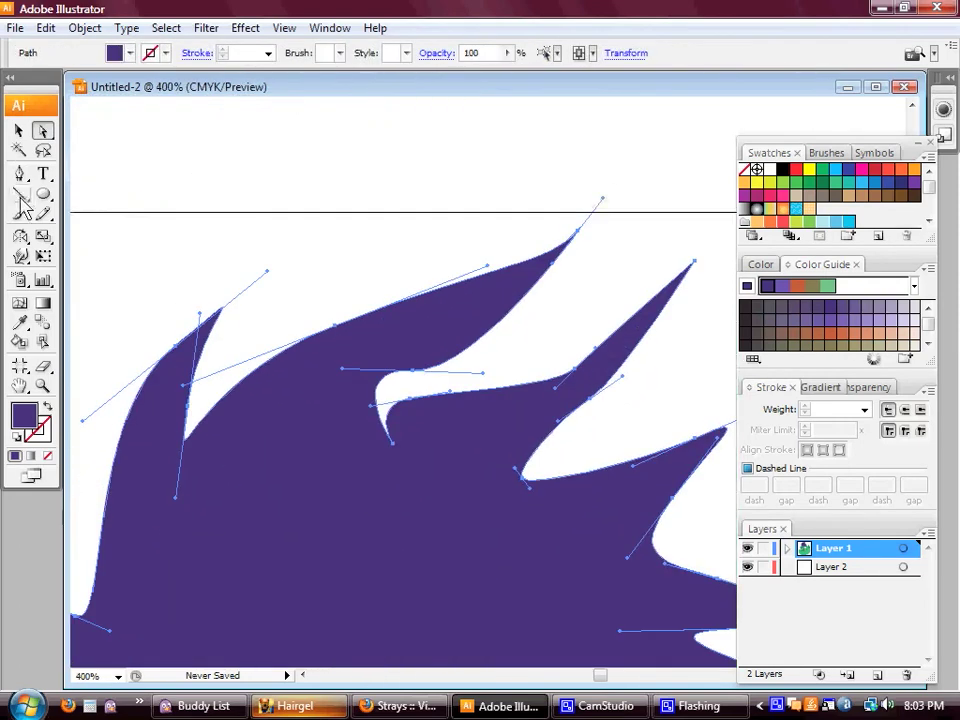
{"action": "mouse_move", "coordinate": [465, 384]}
{"action": "left_mouse_down"}
{"action": "mouse_move", "coordinate": [501, 338]}
{"action": "mouse_move", "coordinate": [397, 452]}
{"action": "left_mouse_up"}
{"action": "left_click", "coordinate": [396, 450]}
{"action": "left_click", "coordinate": [433, 377]}
{"action": "key", "text": "ctrl+minus"}
{"action": "key", "text": "ctrl+minus"}
{"action": "key", "text": "ctrl+minus"}
{"action": "key", "text": "ctrl+plus"}
{"action": "key", "text": "ctrl+plus"}
{"action": "key", "text": "ctrl+plus"}
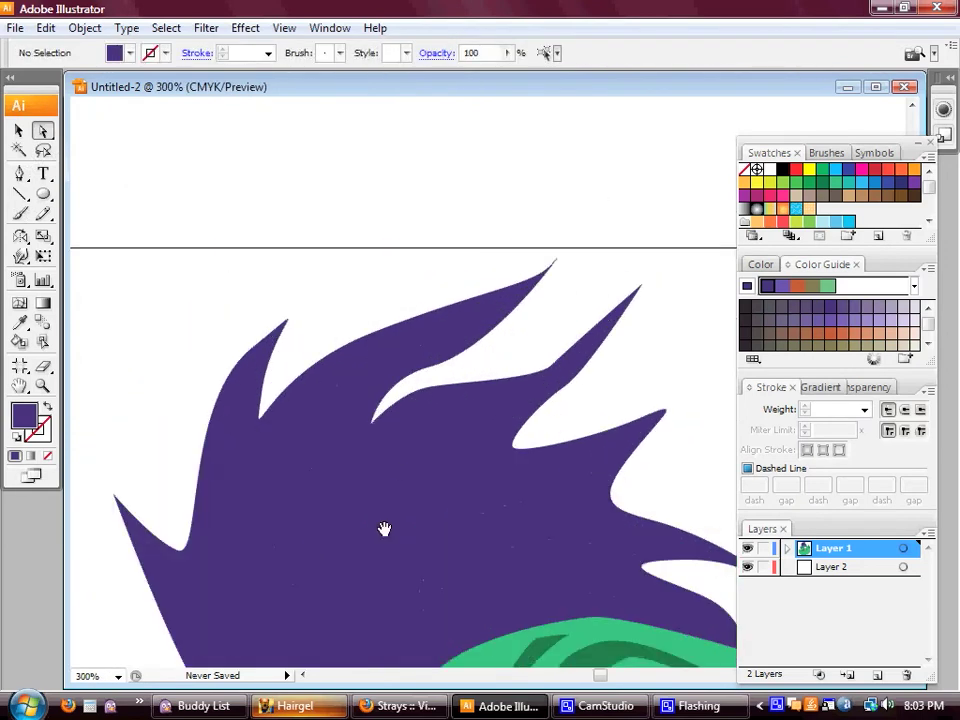
{"action": "scroll", "coordinate": [392, 467], "scroll_direction": "down", "scroll_amount": 2}
Draw and reshape the first lavender highlight strand on the hair
{"action": "key", "text": "p"}
{"action": "left_click", "coordinate": [339, 597]}
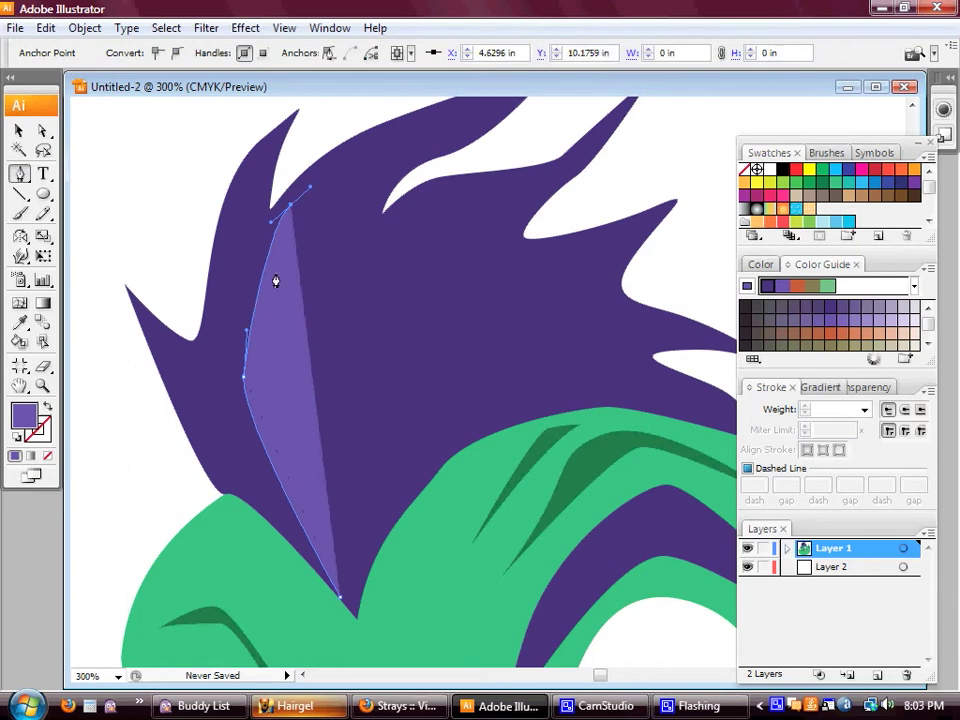
{"action": "left_click_drag", "start_coordinate": [291, 411], "coordinate": [300, 330]}
{"action": "key", "text": "v"}
{"action": "key", "text": "ctrl+shift+a"}
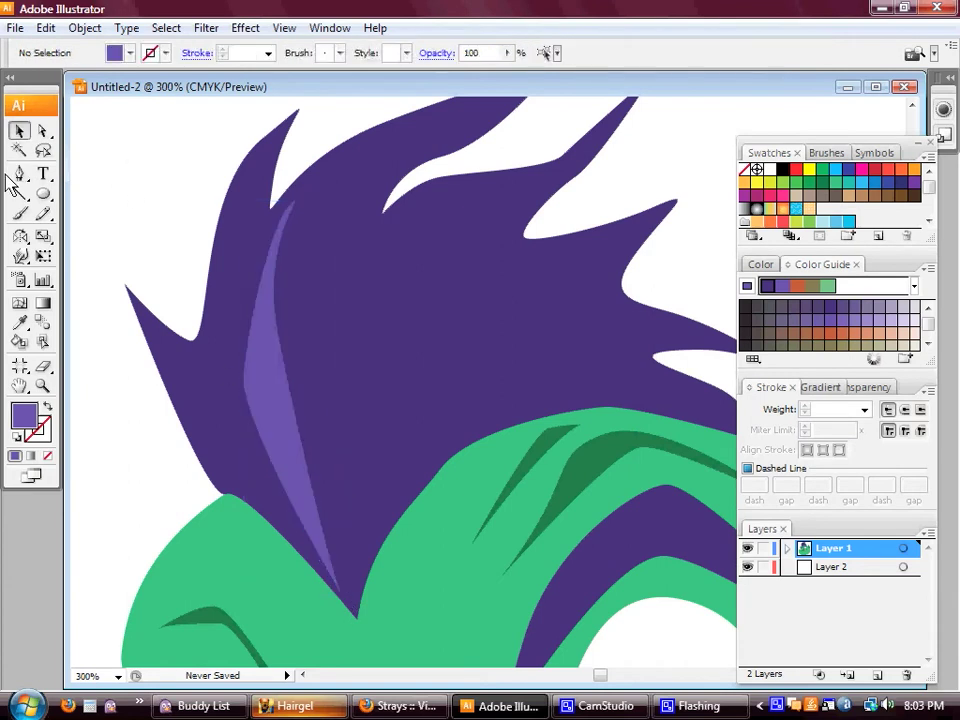
Draw a light-purple strand running from the hair's edge up to a spike tip and back
{"action": "left_click", "coordinate": [550, 149]}
{"action": "left_click", "coordinate": [520, 154]}
{"action": "left_click", "coordinate": [440, 162]}
{"action": "left_click", "coordinate": [369, 251]}
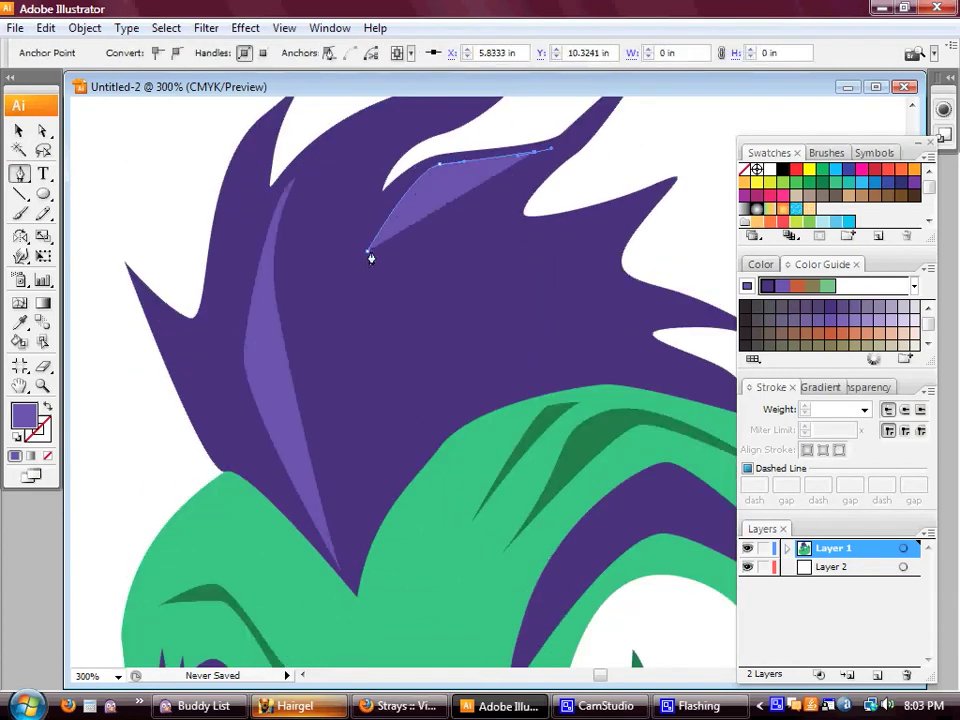
{"action": "key", "text": "v"}
{"action": "key", "text": "ctrl+shift+a"}
{"action": "left_click", "coordinate": [666, 183]}
{"action": "left_click", "coordinate": [558, 260]}
{"action": "left_click", "coordinate": [461, 357]}
{"action": "left_click", "coordinate": [430, 455]}
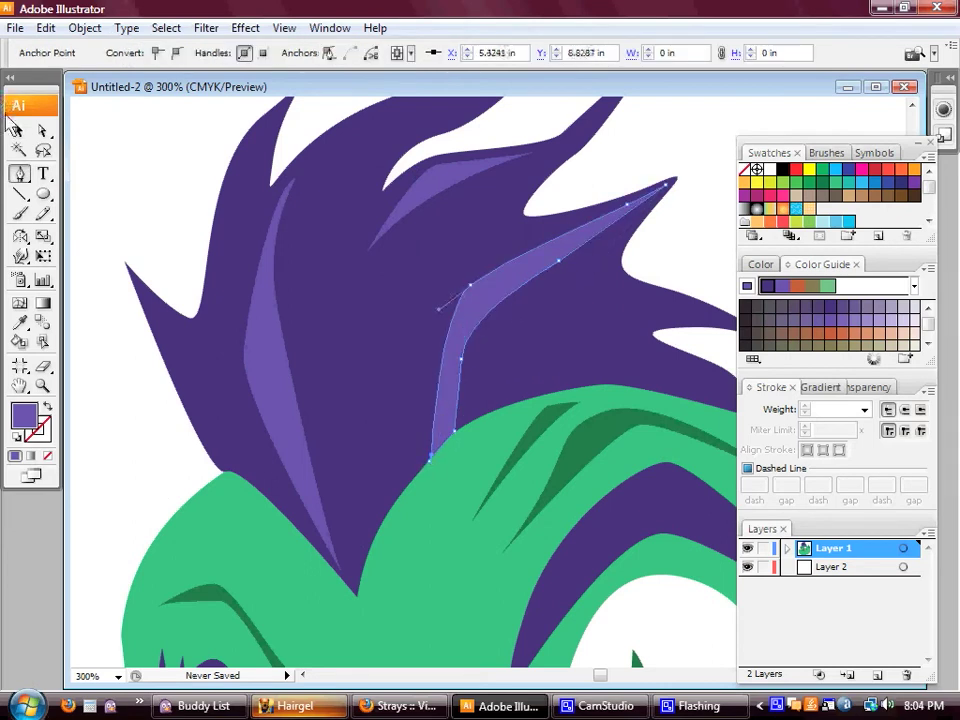
{"action": "key", "text": "ctrl+shift+a"}
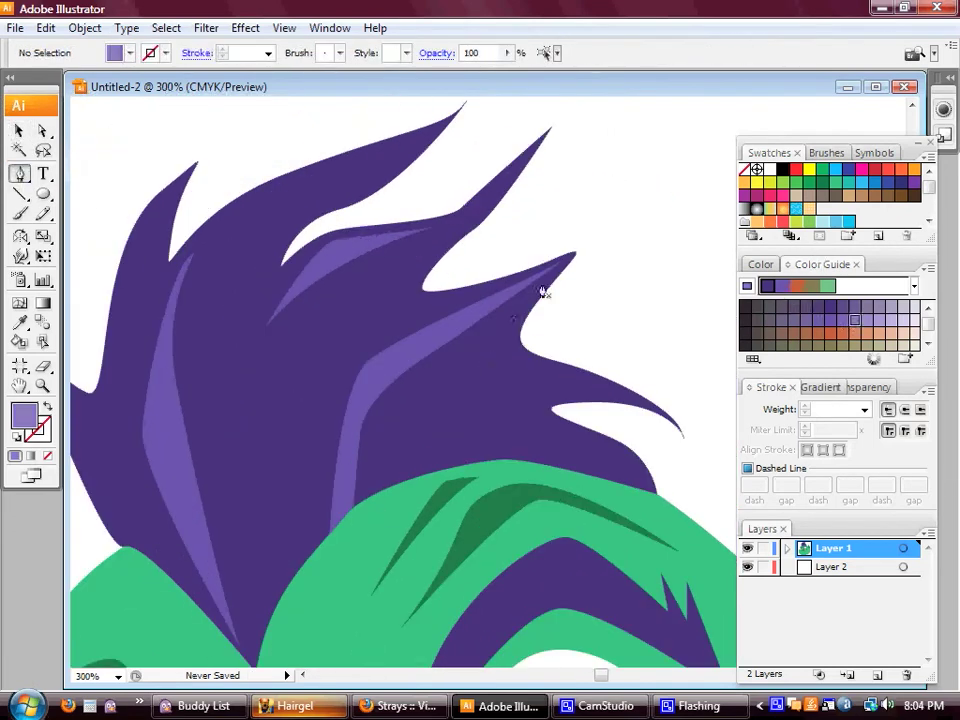
Draw another light-purple hair strand over the next spike
{"action": "left_click", "coordinate": [400, 483]}
{"action": "left_click", "coordinate": [348, 511]}
{"action": "left_click", "coordinate": [356, 409]}
{"action": "left_click", "coordinate": [408, 349]}
{"action": "left_click", "coordinate": [499, 300]}
{"action": "key", "text": "ctrl+shift+a"}
{"action": "left_click_drag", "start_coordinate": [244, 290], "coordinate": [364, 225]}
{"action": "left_click", "coordinate": [345, 476]}
Zoom out to the whole face and sample a pale green for highlights
{"action": "key", "text": "v"}
{"action": "left_click", "coordinate": [184, 150]}
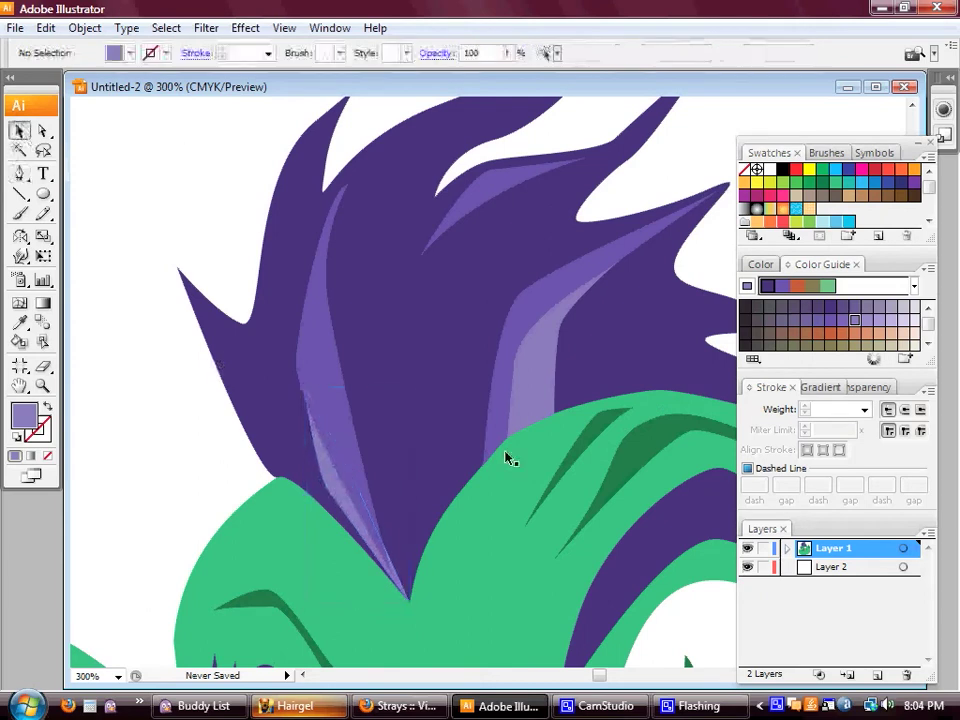
{"action": "key", "text": "ctrl+1"}
{"action": "left_click_drag", "start_coordinate": [615, 597], "coordinate": [540, 443]}
{"action": "key", "text": "i"}
{"action": "left_click", "coordinate": [540, 443]}
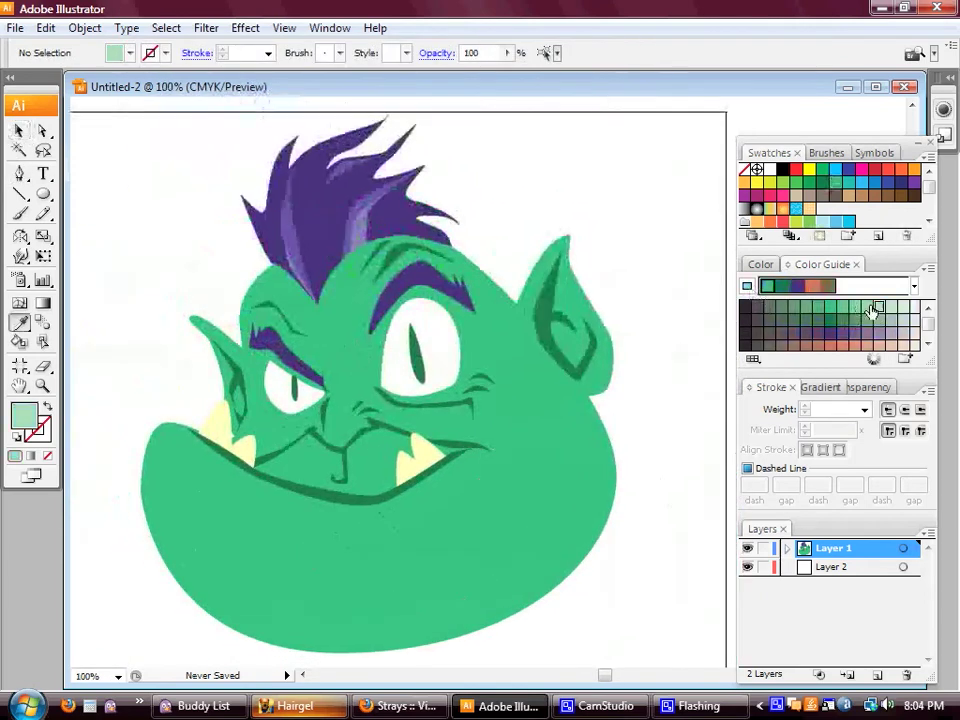
Draw a pale green highlight on the right cheek at 150% zoom
{"action": "key", "text": "p"}
{"action": "key", "text": "ctrl+equal"}
{"action": "left_click", "coordinate": [556, 381]}
{"action": "left_click", "coordinate": [574, 429]}
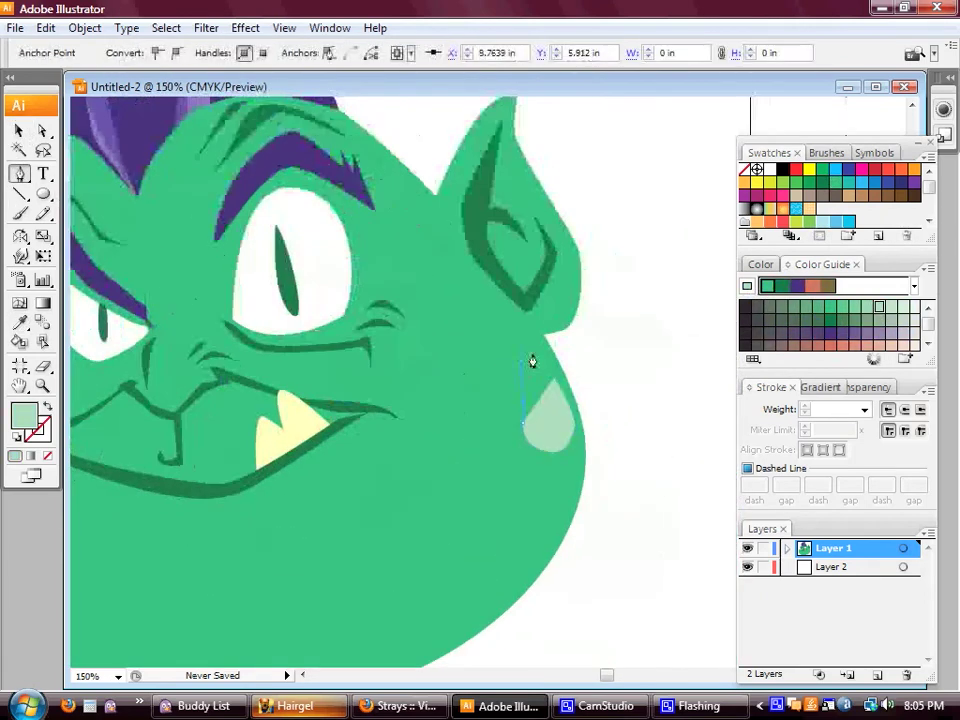
{"action": "left_click", "coordinate": [526, 358]}
{"action": "left_click", "coordinate": [548, 466]}
Add a small pale green spot below the right cheek highlight
{"action": "left_click", "coordinate": [567, 458]}
{"action": "left_click", "coordinate": [510, 444]}
{"action": "left_click", "coordinate": [514, 481]}
{"action": "left_click", "coordinate": [540, 471]}
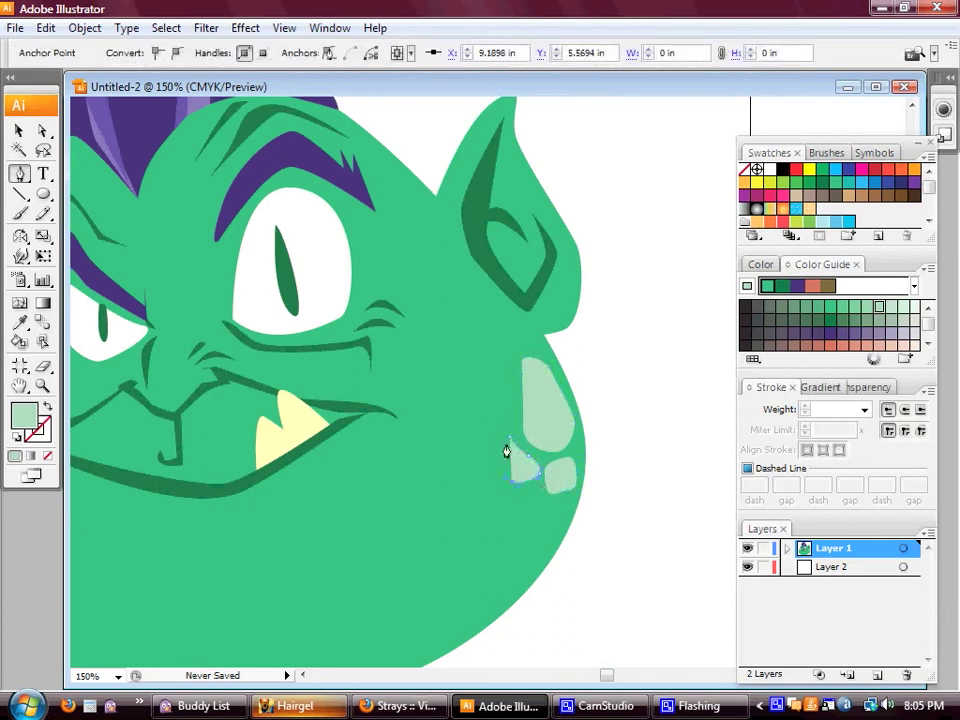
{"action": "left_click", "coordinate": [510, 444]}
Draw a pale green highlight on the left cheek
{"action": "scroll", "coordinate": [478, 414], "scroll_direction": "left", "scroll_amount": 5}
{"action": "scroll", "coordinate": [478, 414], "scroll_direction": "down", "scroll_amount": 2}
{"action": "left_click", "coordinate": [236, 296]}
{"action": "left_click", "coordinate": [258, 352]}
{"action": "left_click", "coordinate": [282, 322]}
{"action": "left_click", "coordinate": [260, 306]}
Add another small spot lower on the left cheek
{"action": "left_click", "coordinate": [218, 342]}
{"action": "left_click_drag", "start_coordinate": [404, 428], "coordinate": [319, 493]}
{"action": "left_click", "coordinate": [144, 446]}
{"action": "left_click", "coordinate": [176, 486]}
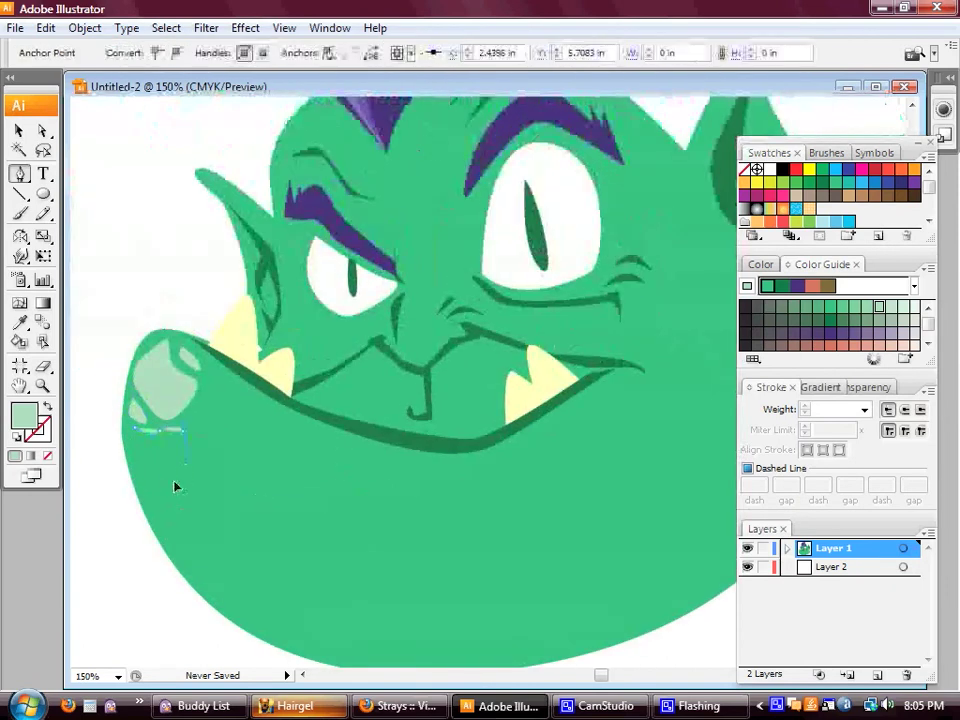
{"action": "left_click", "coordinate": [190, 455]}
{"action": "left_click", "coordinate": [180, 430]}
{"action": "left_click", "coordinate": [135, 430]}
Draw a pale green highlight patch across the bottom of the chin
{"action": "left_click_drag", "start_coordinate": [193, 422], "coordinate": [73, 302]}
{"action": "left_click", "coordinate": [253, 487]}
{"action": "left_click", "coordinate": [378, 497]}
{"action": "left_click", "coordinate": [392, 550]}
{"action": "left_click", "coordinate": [262, 556]}
Add small spots to the right, left and above the chin patch
{"action": "left_click", "coordinate": [396, 553]}
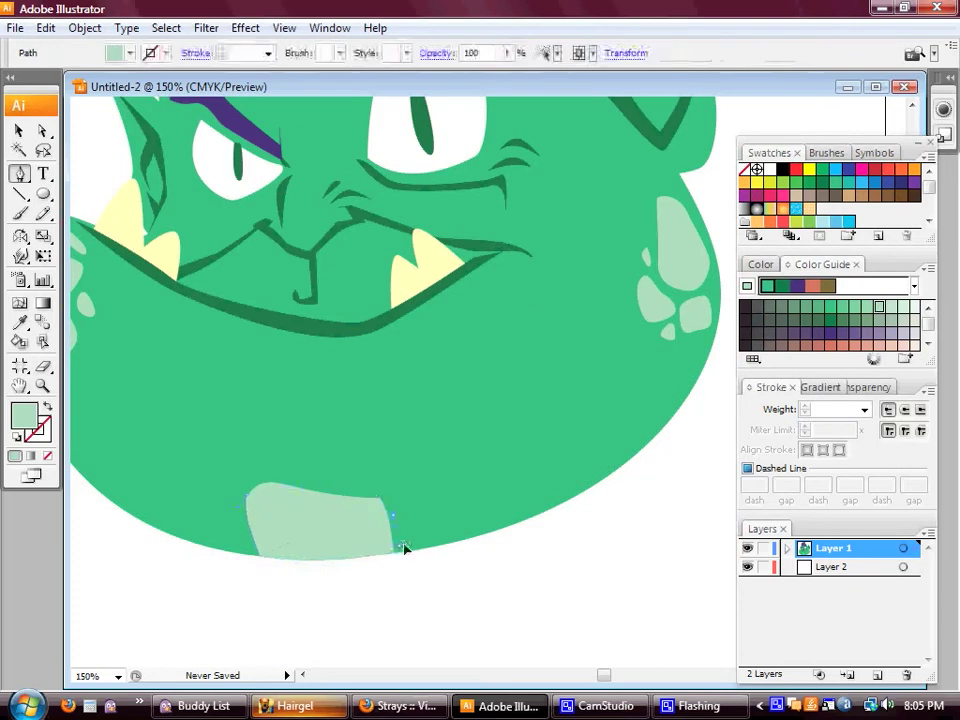
{"action": "left_click", "coordinate": [427, 538]}
{"action": "left_click", "coordinate": [388, 495]}
{"action": "left_click", "coordinate": [240, 553]}
{"action": "left_click", "coordinate": [253, 512]}
{"action": "left_click", "coordinate": [225, 538]}
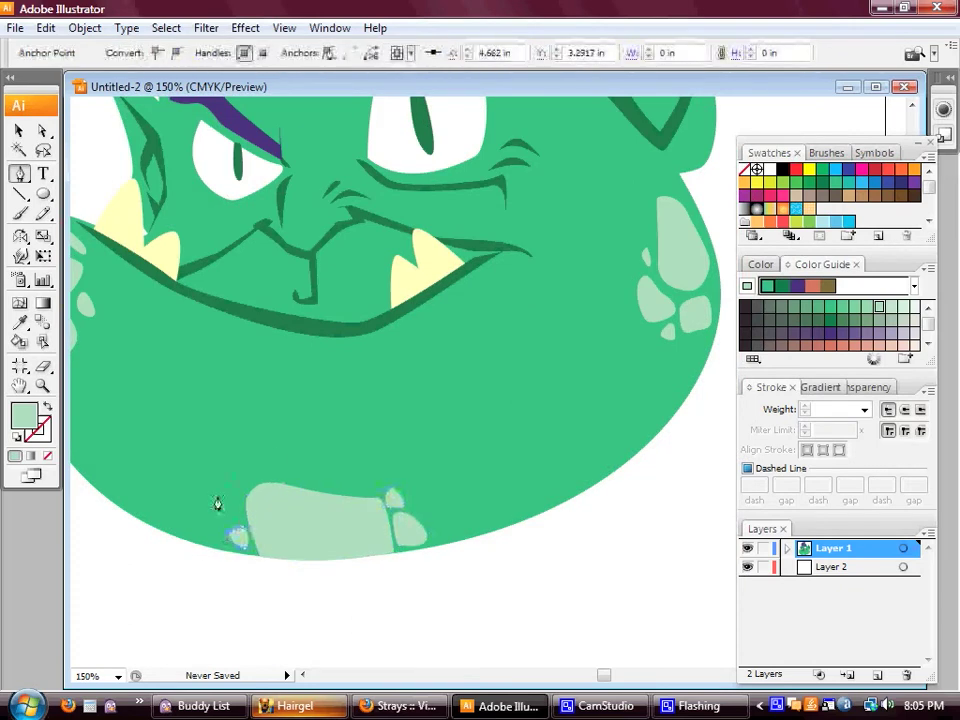
{"action": "left_click_drag", "start_coordinate": [300, 480], "coordinate": [310, 495]}
{"action": "left_click", "coordinate": [383, 495]}
{"action": "left_click", "coordinate": [335, 483]}
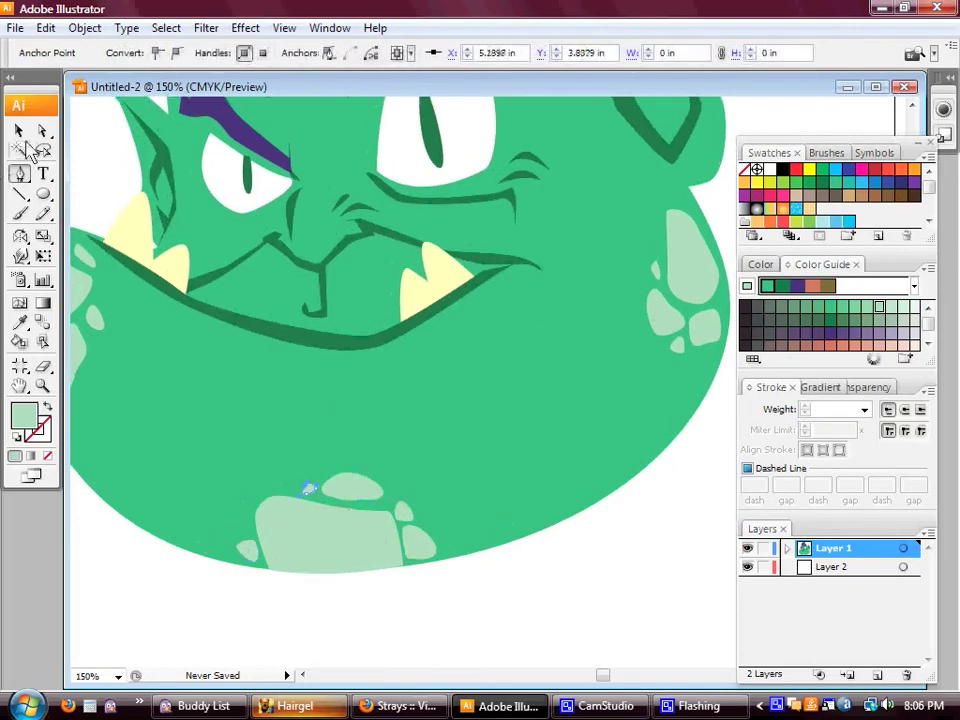
Check the whole head, then start a highlight spot on the forehead
{"action": "key", "text": "ctrl+0"}
{"action": "key", "text": "ctrl+1"}
{"action": "key", "text": "ctrl+plus"}
{"action": "key", "text": "p"}
{"action": "left_click", "coordinate": [553, 274]}
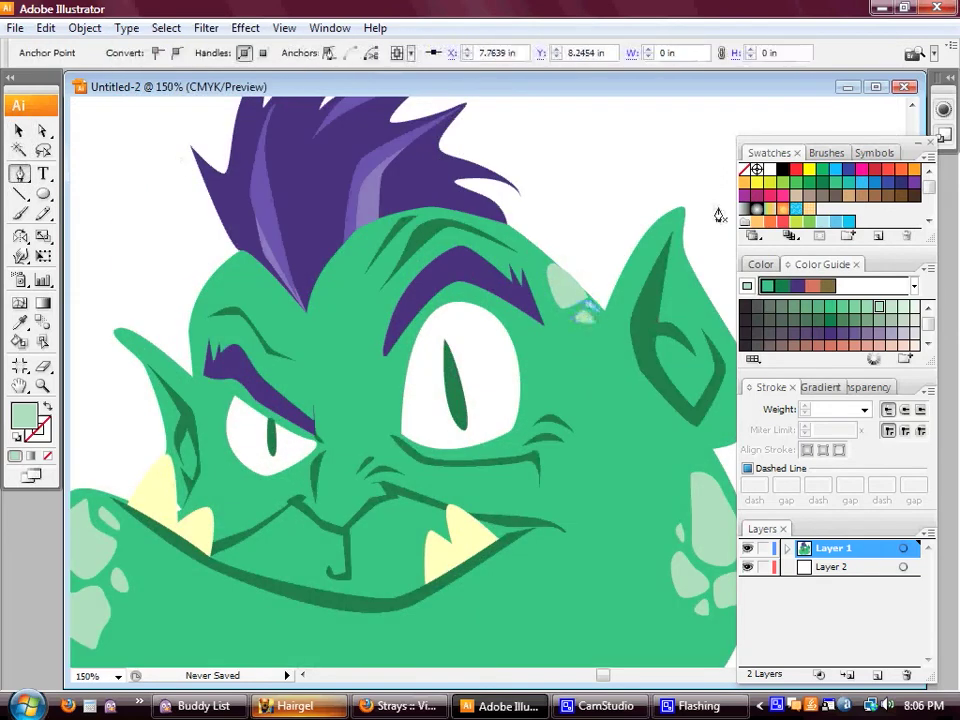
{"action": "left_click_drag", "start_coordinate": [724, 349], "coordinate": [534, 284]}
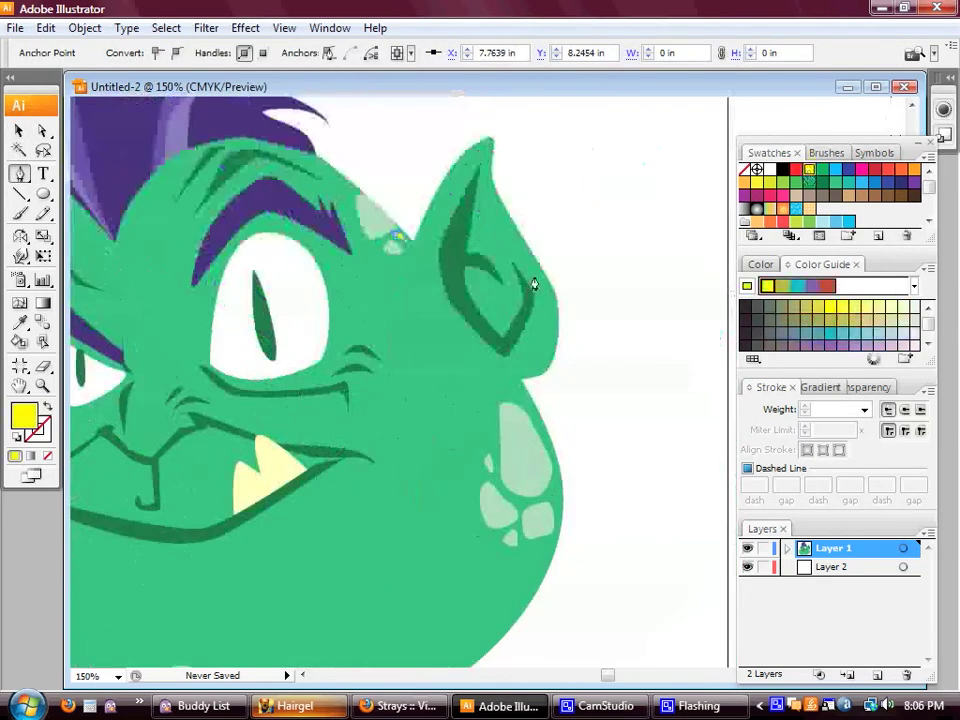
Choose a gold fill and draw the first closed gold ring at the ear
{"action": "left_click", "coordinate": [803, 305]}
{"action": "double_click", "coordinate": [24, 415]}
{"action": "left_click", "coordinate": [407, 272]}
{"action": "left_click", "coordinate": [676, 239]}
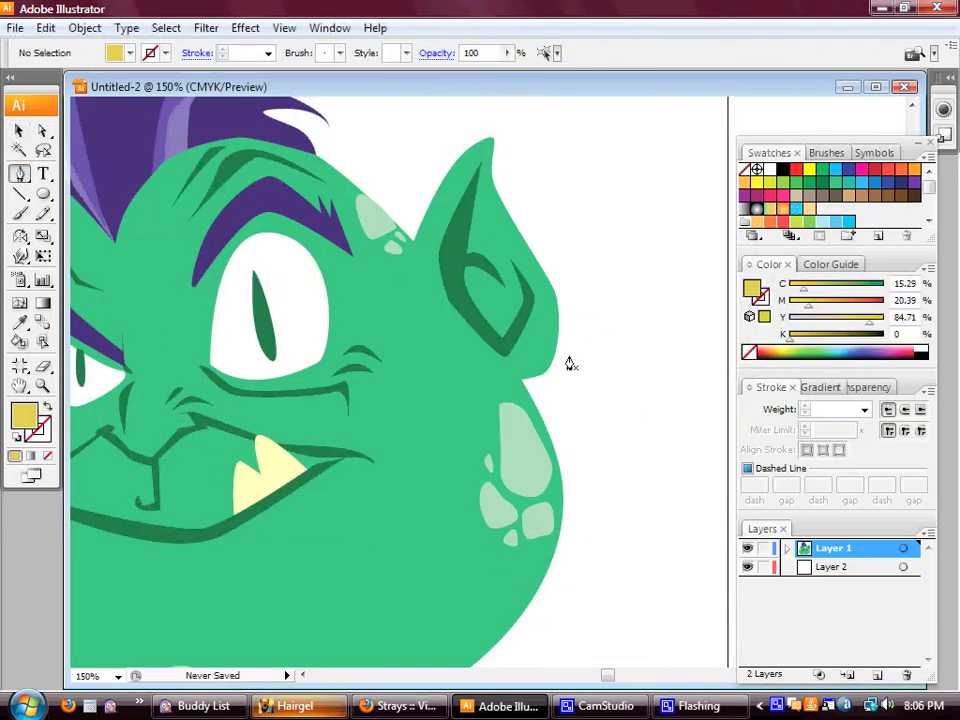
{"action": "key", "text": "p"}
{"action": "left_click", "coordinate": [540, 335]}
{"action": "left_click", "coordinate": [600, 345]}
{"action": "left_click", "coordinate": [583, 372]}
{"action": "key", "text": "ctrl+shift+a"}
Draw a second closed gold ring just above the first one
{"action": "left_click", "coordinate": [560, 265]}
{"action": "left_click", "coordinate": [585, 291]}
{"action": "left_click", "coordinate": [540, 290]}
{"action": "left_click", "coordinate": [560, 265]}
Draw a curved gold ring around the nose, then check the whole face at 150%
{"action": "scroll", "coordinate": [424, 381], "scroll_direction": "left", "scroll_amount": 5}
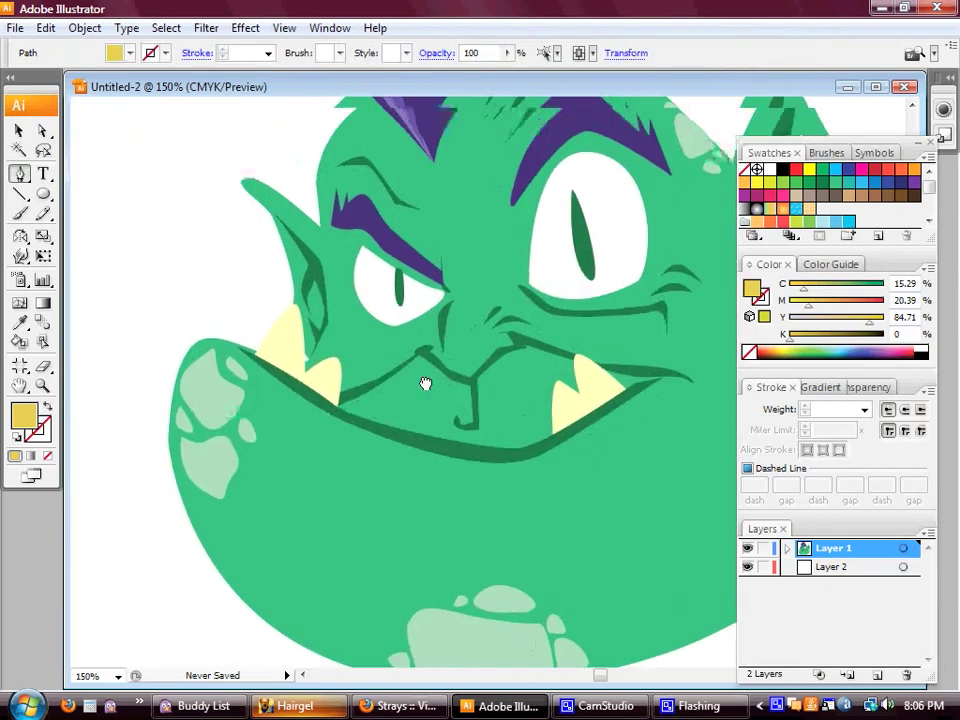
{"action": "scroll", "coordinate": [392, 375], "scroll_direction": "down", "scroll_amount": 2}
{"action": "scroll", "coordinate": [369, 364], "scroll_direction": "up", "scroll_amount": 2}
{"action": "scroll", "coordinate": [369, 364], "scroll_direction": "down", "scroll_amount": 1}
{"action": "left_click_drag", "start_coordinate": [366, 355], "coordinate": [357, 378]}
{"action": "left_click_drag", "start_coordinate": [447, 350], "coordinate": [444, 390]}
{"action": "left_click", "coordinate": [371, 377]}
{"action": "left_click", "coordinate": [440, 358]}
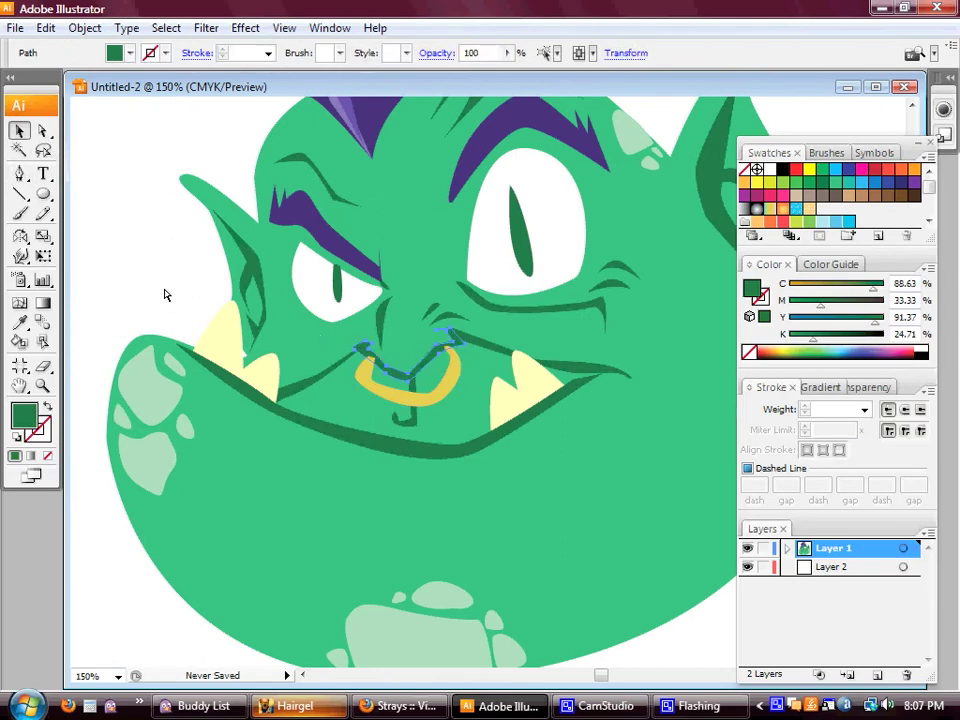
{"action": "left_click", "coordinate": [110, 185]}
{"action": "key", "text": "ctrl+0"}
{"action": "key", "text": "ctrl+equal"}
{"action": "key", "text": "ctrl+equal"}
Sample the hair's purple and start a highlight path above the right eye
{"action": "key", "text": "i"}
{"action": "scroll", "coordinate": [447, 300], "scroll_direction": "up", "scroll_amount": 5}
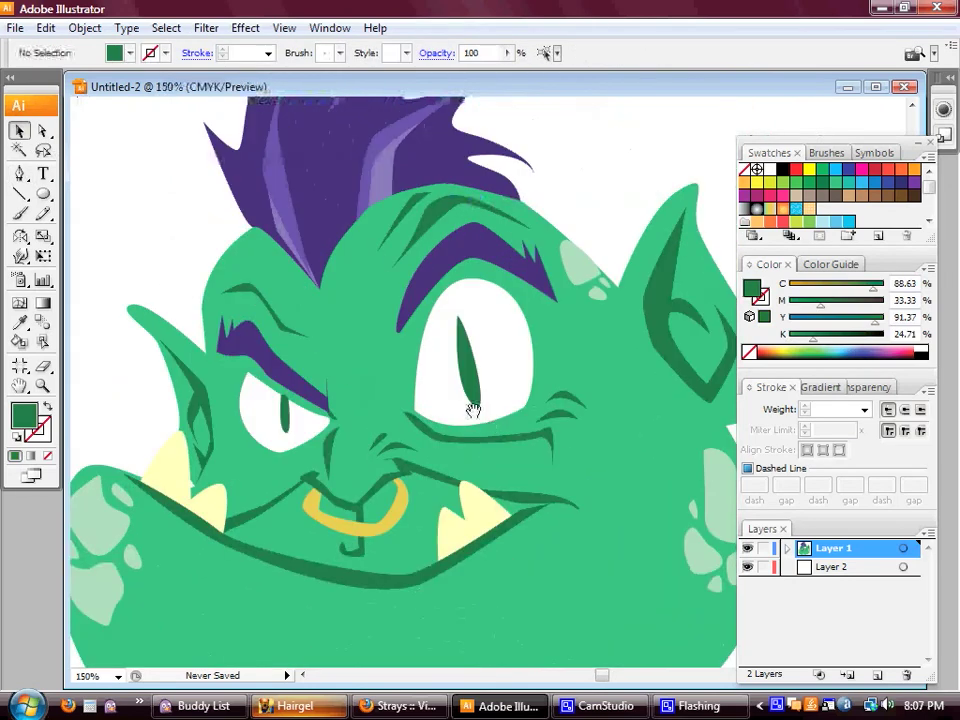
{"action": "left_click", "coordinate": [445, 290]}
{"action": "key", "text": "p"}
{"action": "left_click", "coordinate": [528, 304]}
{"action": "left_click", "coordinate": [502, 368]}
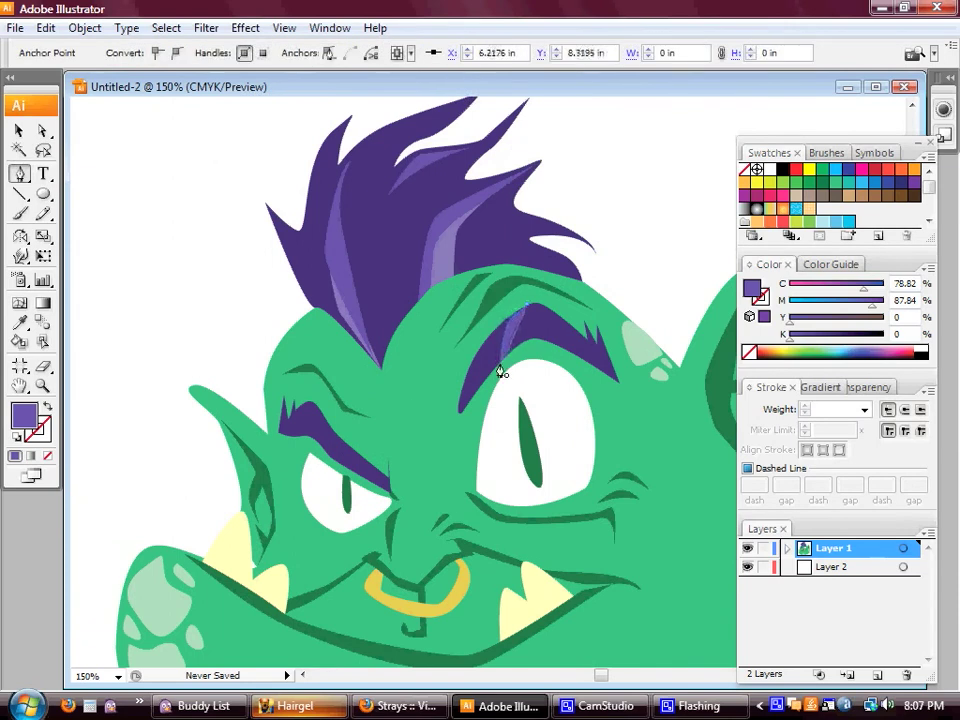
Finish the path above the eye and add a purple highlight along the right eyebrow
{"action": "left_click", "coordinate": [20, 182]}
{"action": "left_click", "coordinate": [553, 318]}
{"action": "left_click", "coordinate": [533, 345]}
{"action": "key", "text": "ctrl+shift+a"}
Sample a lighter purple from the hair and draw a highlight on the left eyebrow
{"action": "key", "text": "i"}
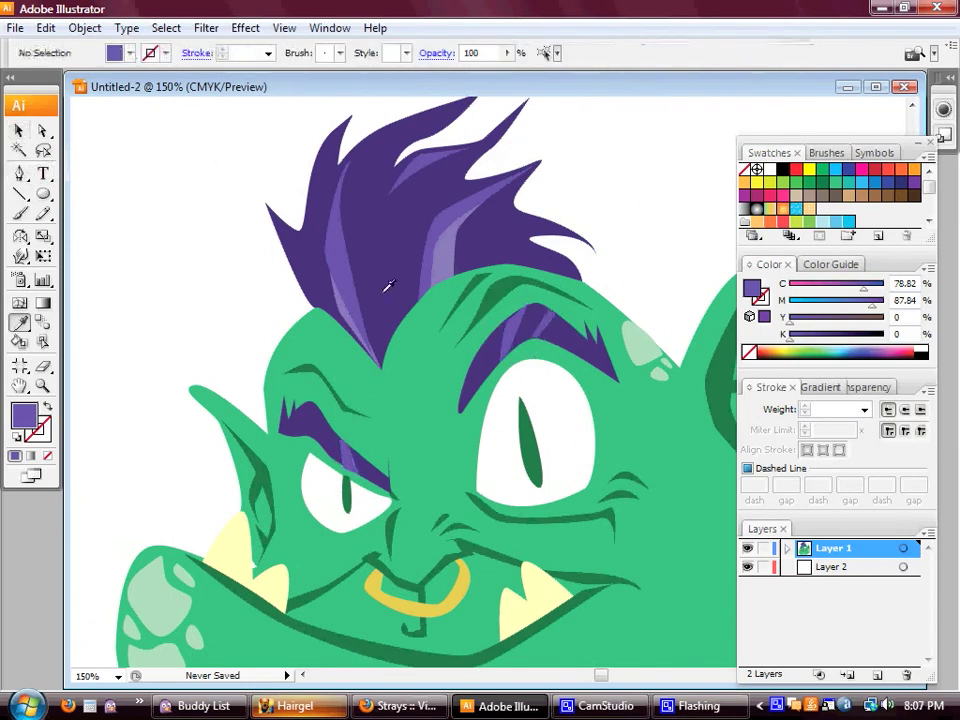
{"action": "left_click", "coordinate": [349, 461]}
{"action": "key", "text": "p"}
{"action": "left_click", "coordinate": [326, 450]}
{"action": "left_click", "coordinate": [312, 402]}
{"action": "key", "text": "ctrl+shift+a"}
{"action": "left_click", "coordinate": [510, 325]}
Add another highlight on the right eyebrow, then zoom out to 50% and back to 100%
{"action": "left_click", "coordinate": [504, 352]}
{"action": "left_click", "coordinate": [539, 307]}
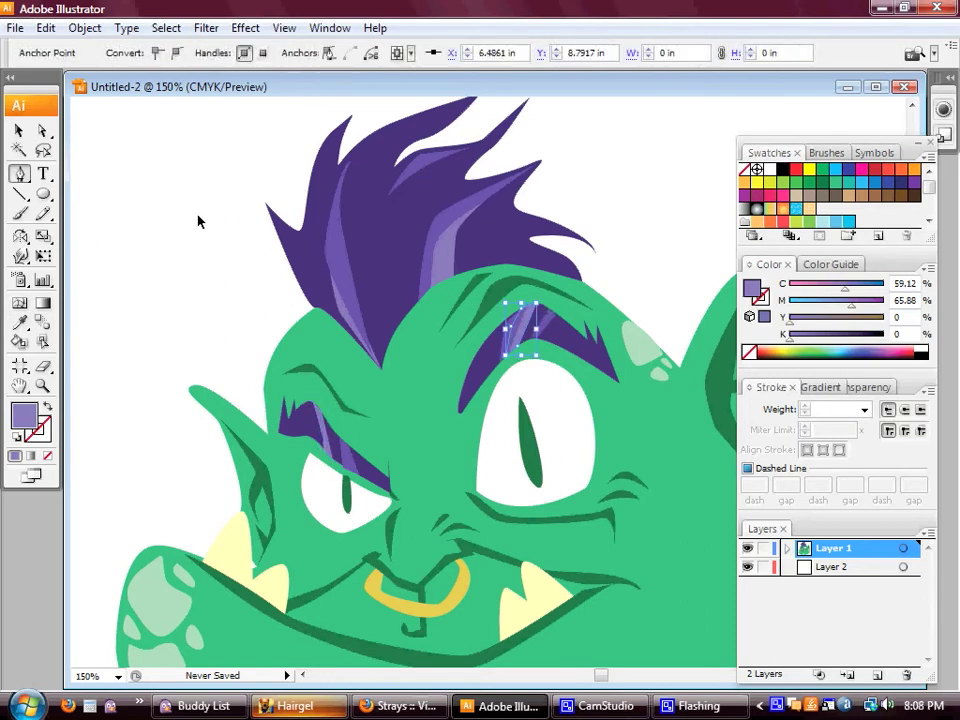
{"action": "key", "text": "v"}
{"action": "key", "text": "ctrl+shift+a"}
{"action": "scroll", "coordinate": [280, 220], "scroll_direction": "down", "scroll_amount": 5}
{"action": "key", "text": "ctrl+minus"}
{"action": "key", "text": "ctrl+minus"}
{"action": "key", "text": "ctrl+minus"}
{"action": "key", "text": "ctrl+1"}
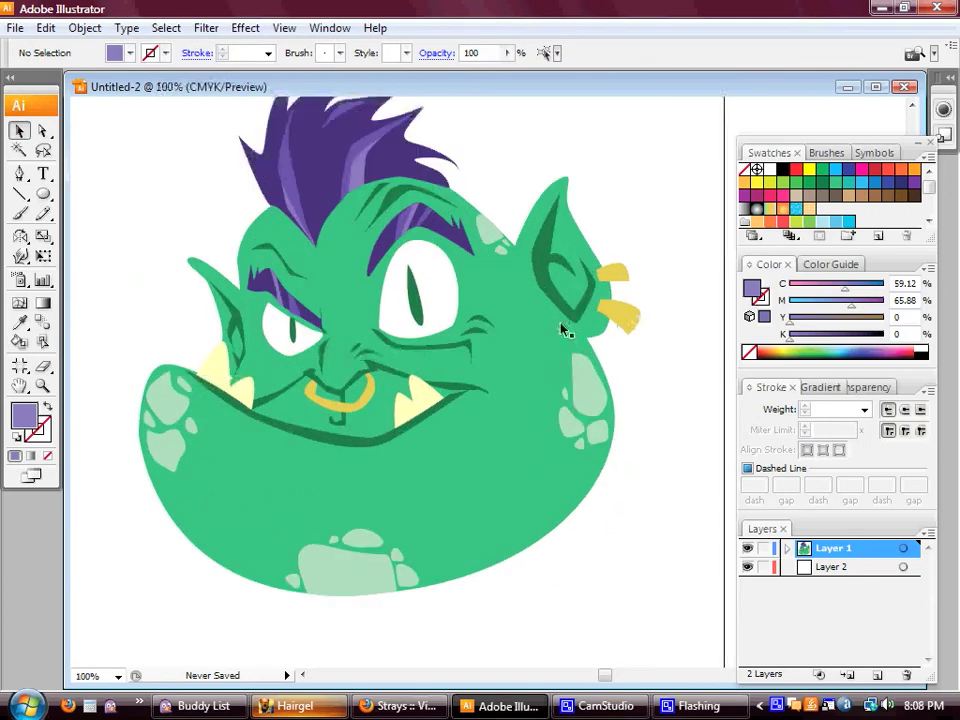
Zoom in to 200% and sample the pale cream colour of the teeth
{"action": "left_click", "coordinate": [564, 332]}
{"action": "key", "text": "ctrl+plus"}
{"action": "scroll", "coordinate": [538, 399], "scroll_direction": "up", "scroll_amount": 2}
{"action": "key", "text": "i"}
{"action": "key", "text": "ctrl+z"}
{"action": "left_click", "coordinate": [818, 266]}
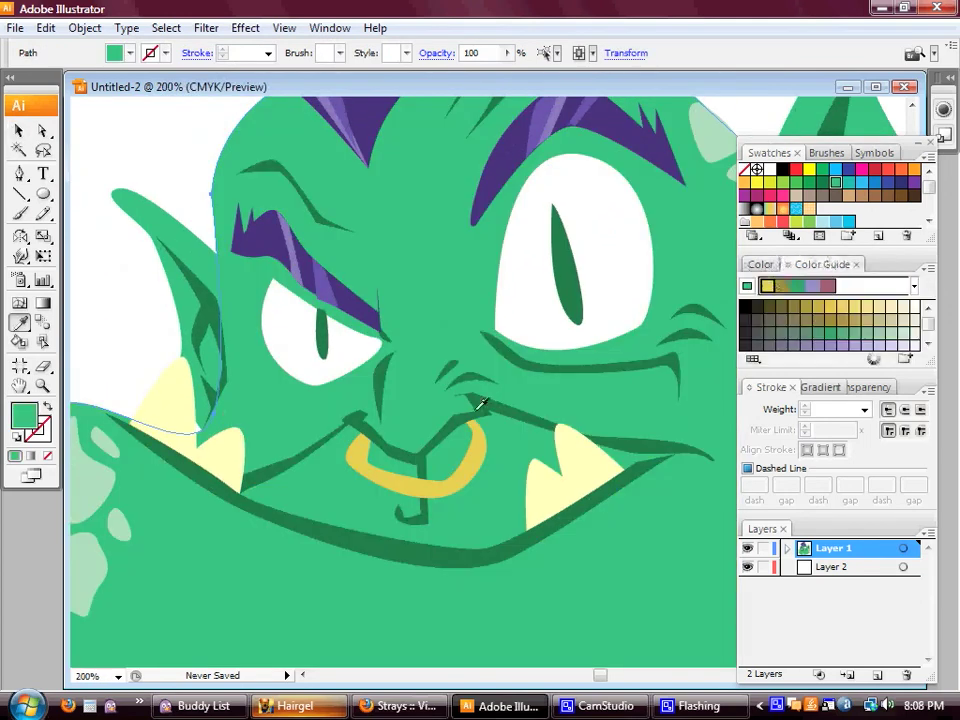
{"action": "key", "text": "ctrl+shift+a"}
{"action": "left_click", "coordinate": [215, 445]}
Draw a pale shine highlight on the gold nose ring
{"action": "key", "text": "p"}
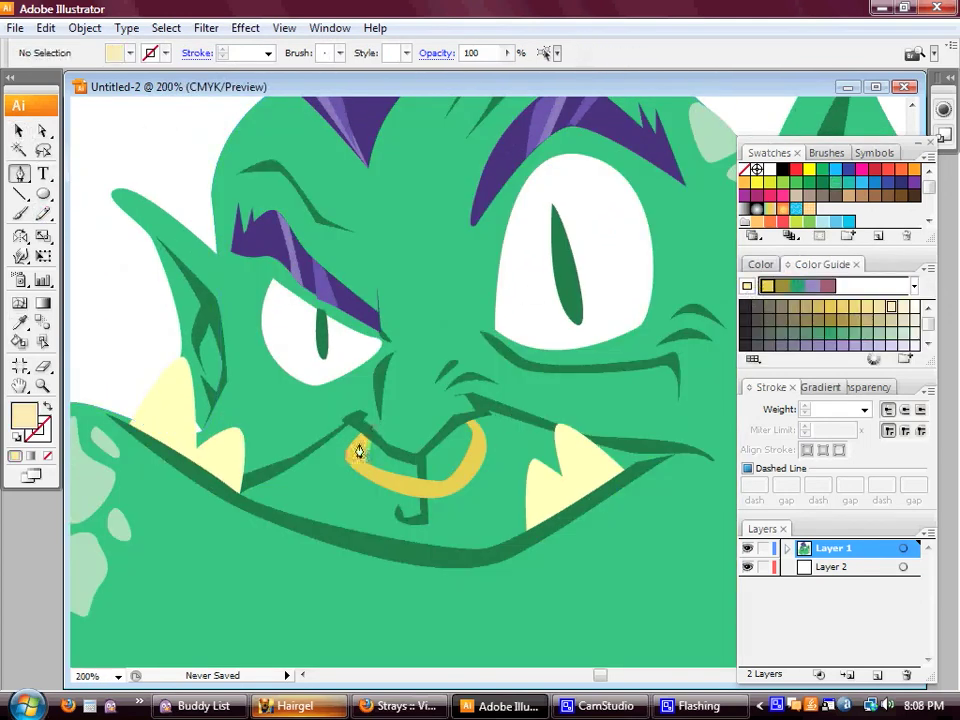
{"action": "left_click", "coordinate": [359, 451]}
{"action": "key", "text": "v"}
{"action": "key", "text": "ctrl+shift+a"}
Bring the ear rings into view and draw a shine on the lower ear ring
{"action": "left_click_drag", "start_coordinate": [730, 180], "coordinate": [379, 285]}
{"action": "left_click", "coordinate": [516, 431]}
{"action": "key", "text": "p"}
{"action": "left_click", "coordinate": [476, 410]}
{"action": "left_click", "coordinate": [540, 435]}
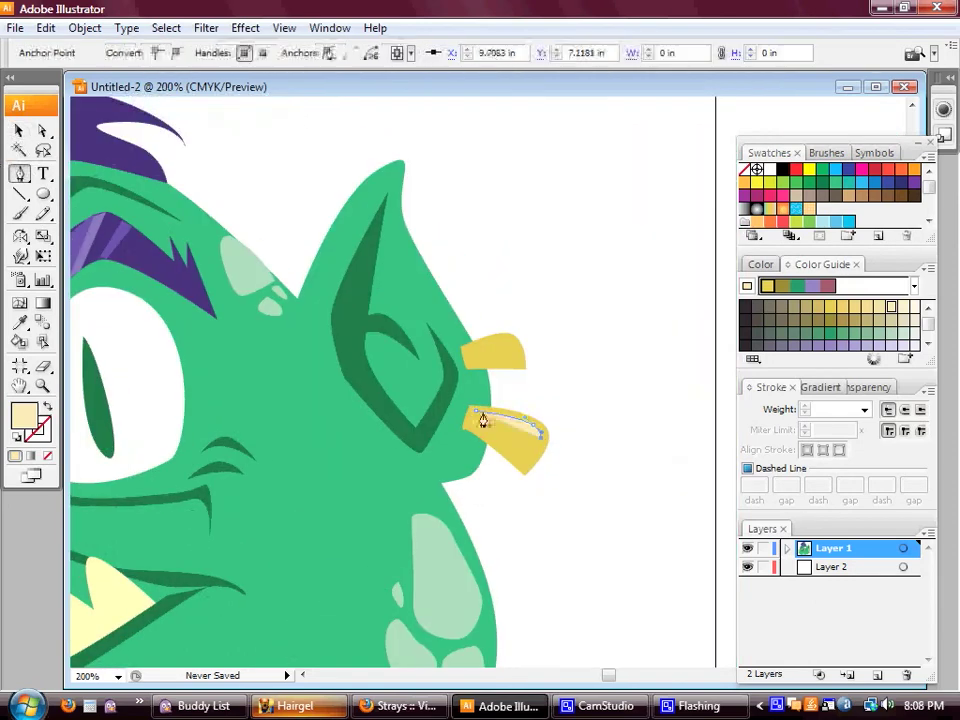
{"action": "key", "text": "v"}
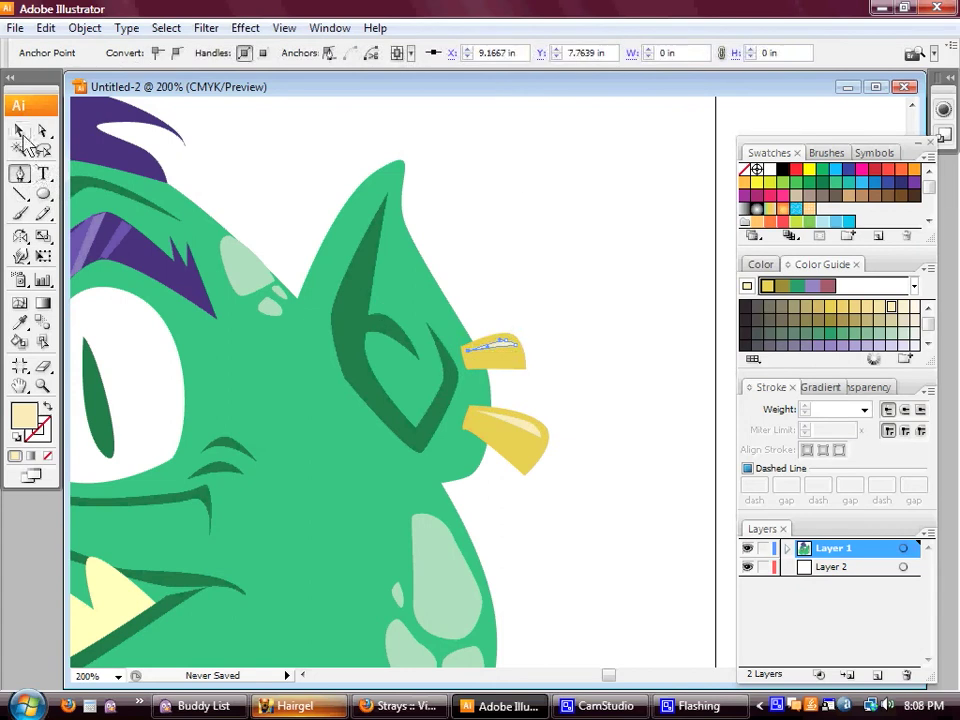
Zoom out to 50% and sample the face's green
{"action": "key", "text": "ctrl+shift+a"}
{"action": "key", "text": "ctrl+minus"}
{"action": "key", "text": "ctrl+minus"}
{"action": "key", "text": "ctrl+minus"}
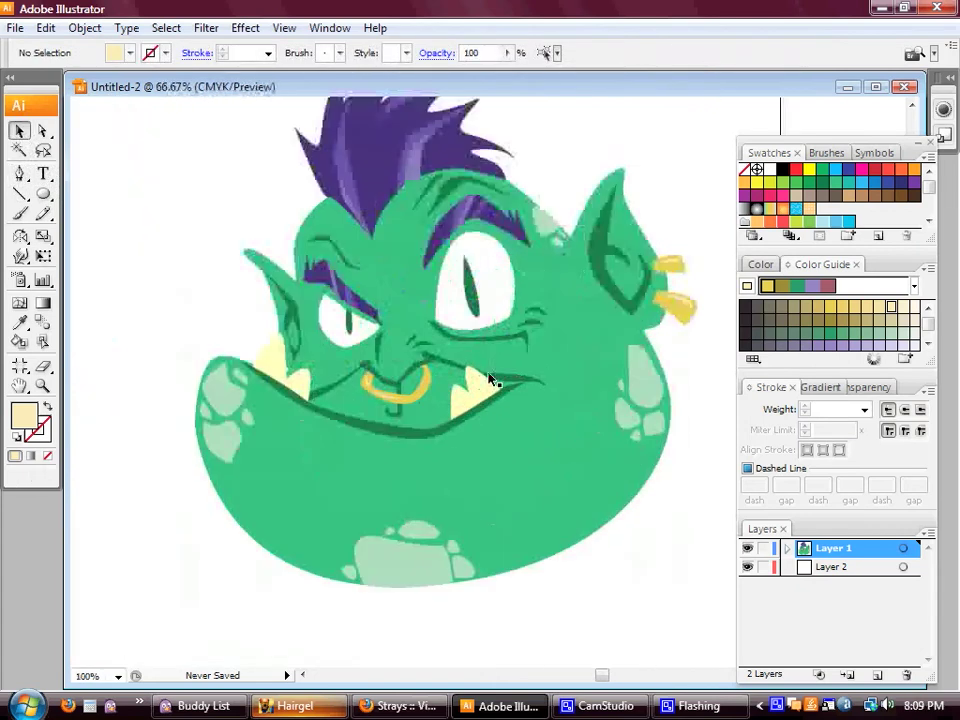
{"action": "key", "text": "ctrl+minus"}
{"action": "key", "text": "i"}
{"action": "left_click", "coordinate": [484, 428]}
Extend the dark-green chin outline downward toward the right cheek on Layer 2
{"action": "left_click", "coordinate": [782, 300]}
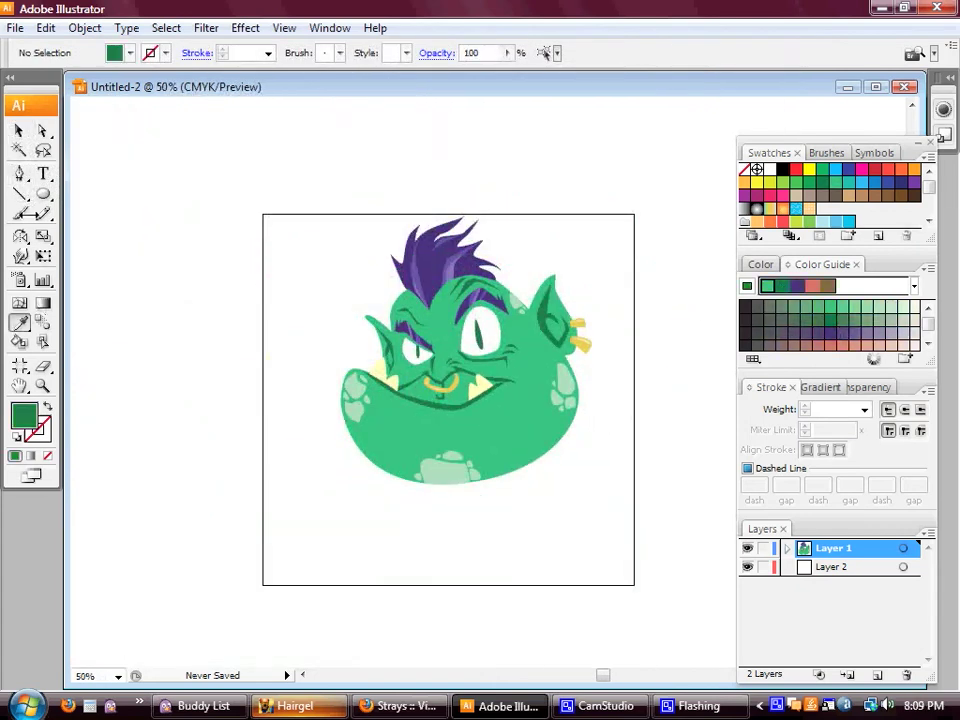
{"action": "key", "text": "p"}
{"action": "left_click", "coordinate": [413, 484]}
{"action": "left_click_drag", "start_coordinate": [530, 482], "coordinate": [548, 467]}
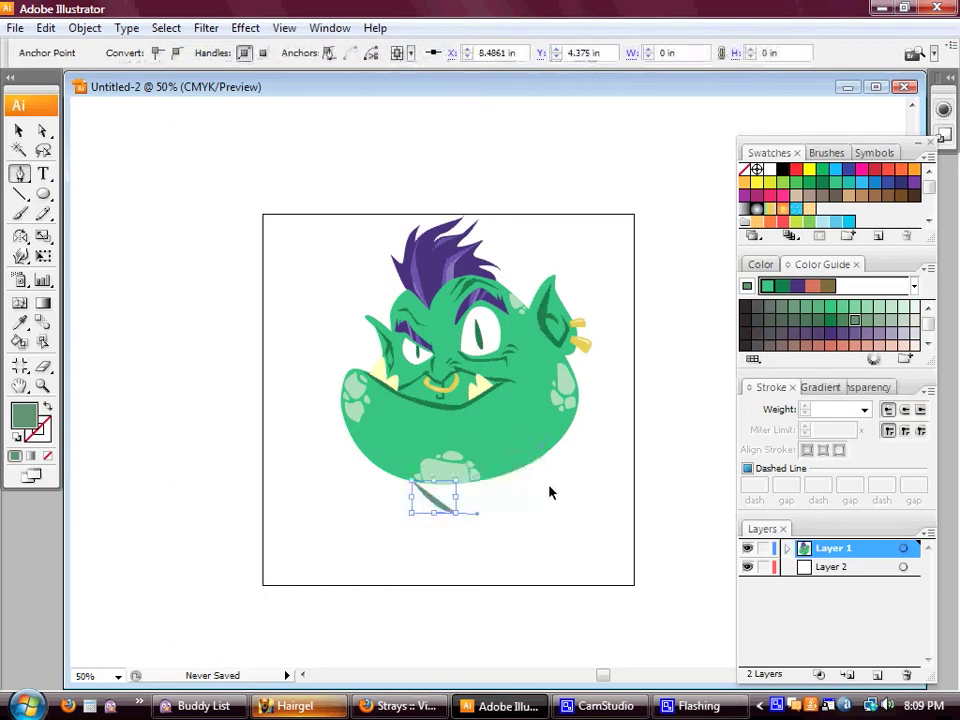
{"action": "key", "text": "Delete"}
{"action": "left_click", "coordinate": [833, 566]}
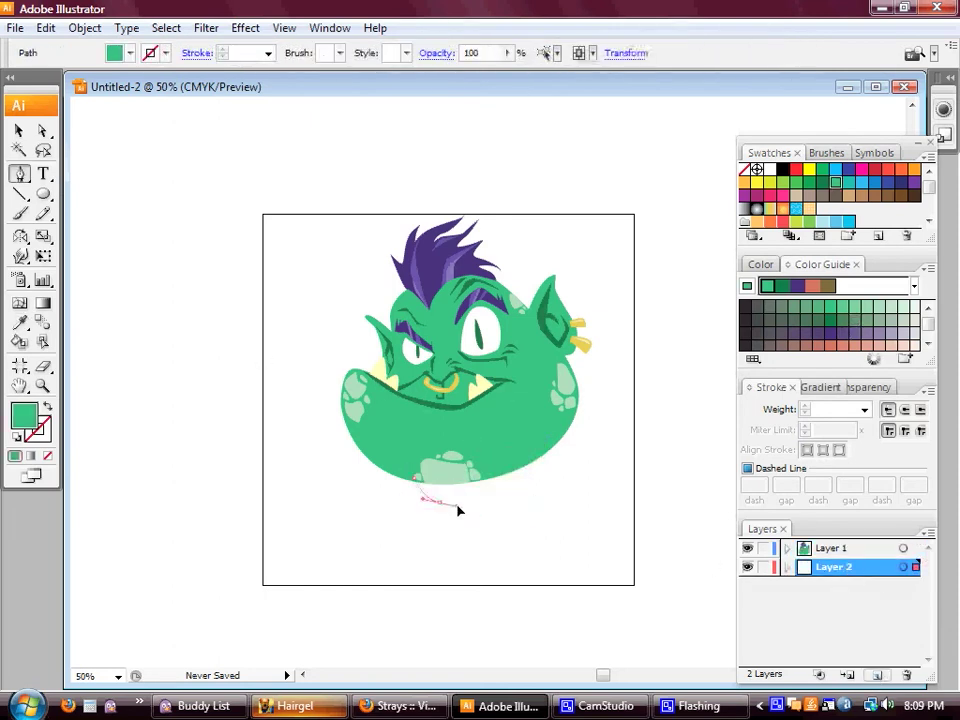
{"action": "left_click_drag", "start_coordinate": [443, 508], "coordinate": [530, 505]}
{"action": "left_click", "coordinate": [546, 437]}
{"action": "key", "text": "ctrl+shift+a"}
Draw a large closed olive-brown shirt shape with a curved top behind the head
{"action": "left_click", "coordinate": [828, 286]}
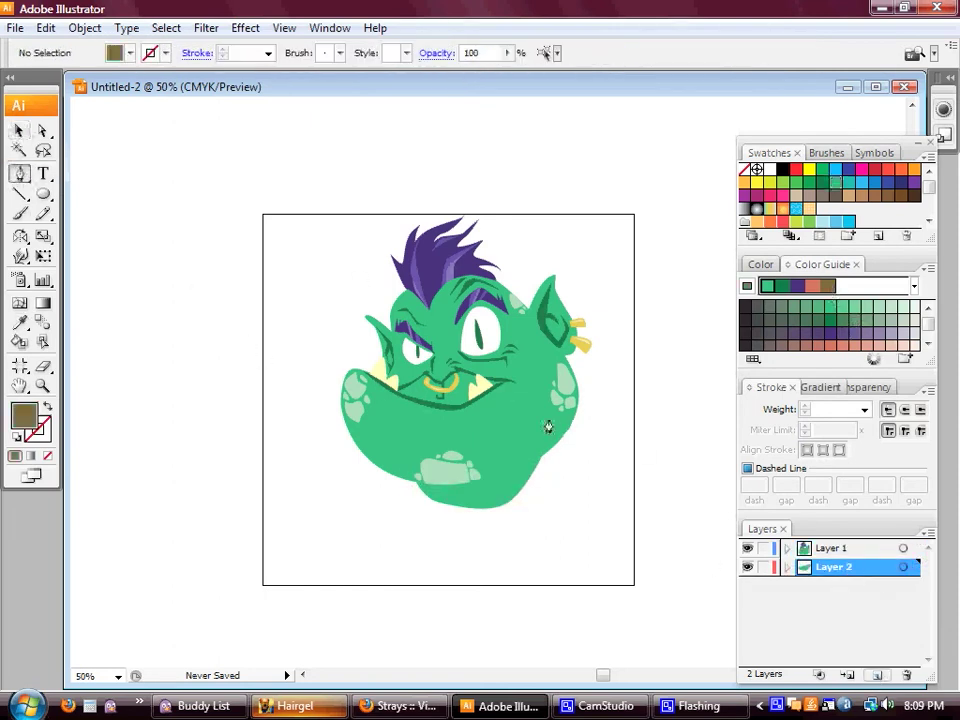
{"action": "left_click", "coordinate": [455, 412]}
{"action": "left_click", "coordinate": [680, 425]}
{"action": "left_click", "coordinate": [678, 607]}
{"action": "left_click", "coordinate": [228, 607]}
{"action": "left_click", "coordinate": [248, 435]}
{"action": "left_click_drag", "start_coordinate": [455, 412], "coordinate": [310, 452]}
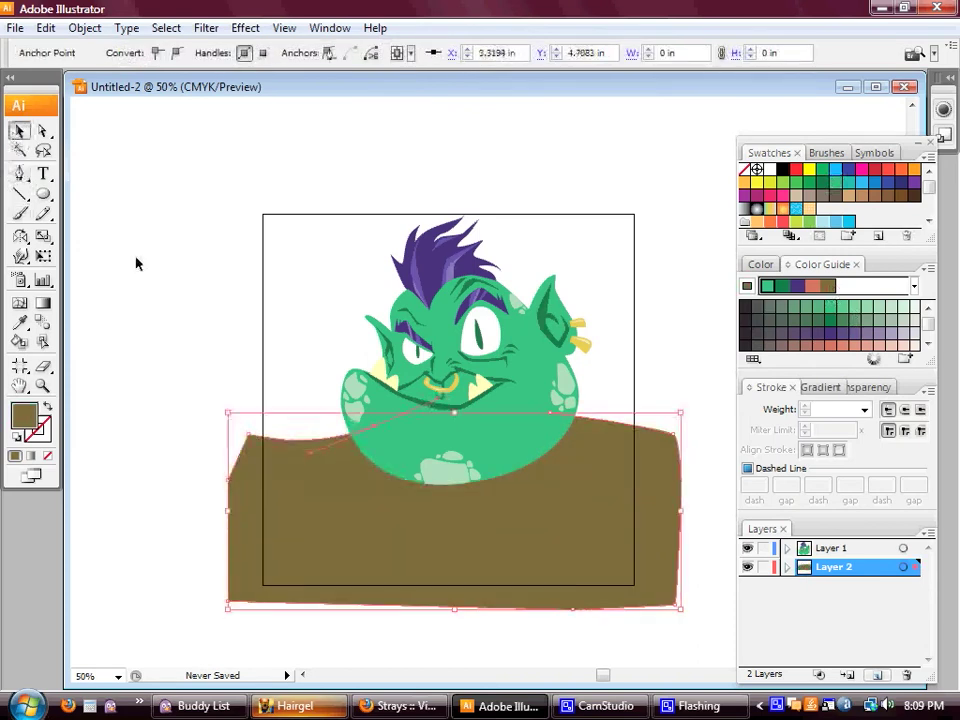
Zoom in on the chin area and pick a light tan fill
{"action": "left_click", "coordinate": [485, 445], "text": "ctrl+space"}
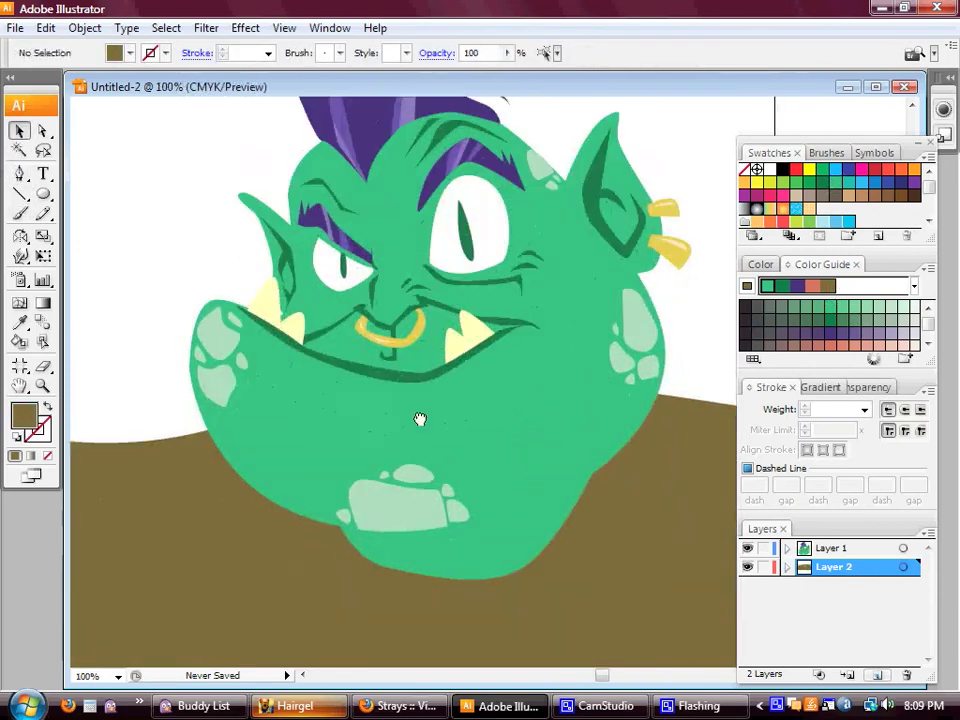
{"action": "left_click_drag", "start_coordinate": [420, 419], "coordinate": [405, 330]}
{"action": "key", "text": "p"}
{"action": "left_click", "coordinate": [870, 308]}
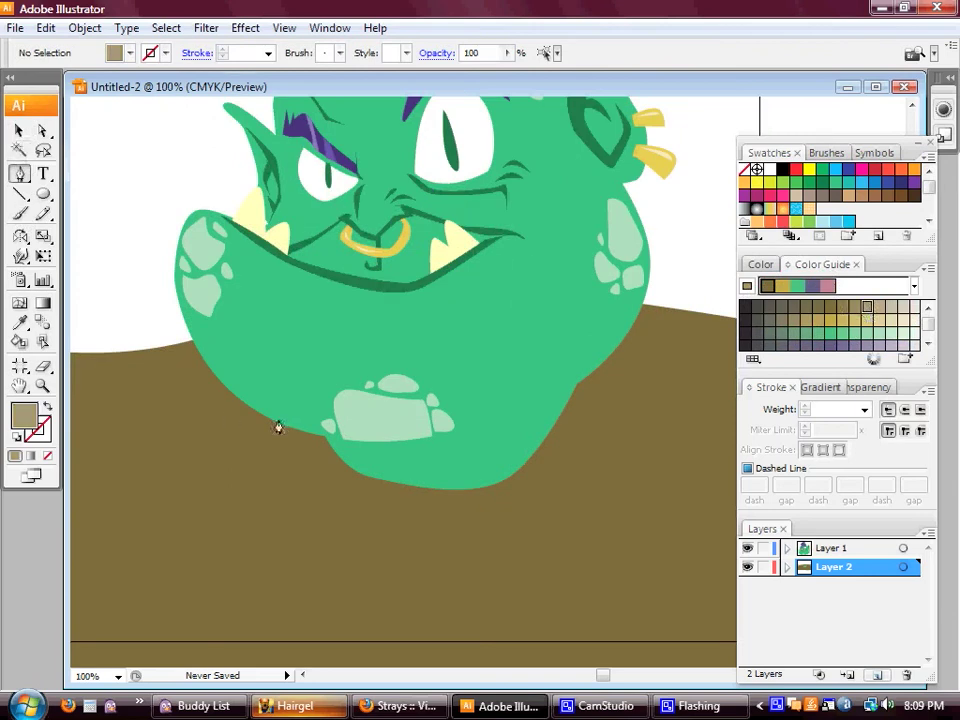
Draw a closed, jagged light tan collar beneath the goblin's chin
{"action": "left_click", "coordinate": [281, 429]}
{"action": "left_click", "coordinate": [282, 460]}
{"action": "left_click", "coordinate": [383, 538]}
{"action": "left_click", "coordinate": [433, 493]}
{"action": "left_click", "coordinate": [538, 543]}
{"action": "left_click", "coordinate": [538, 493]}
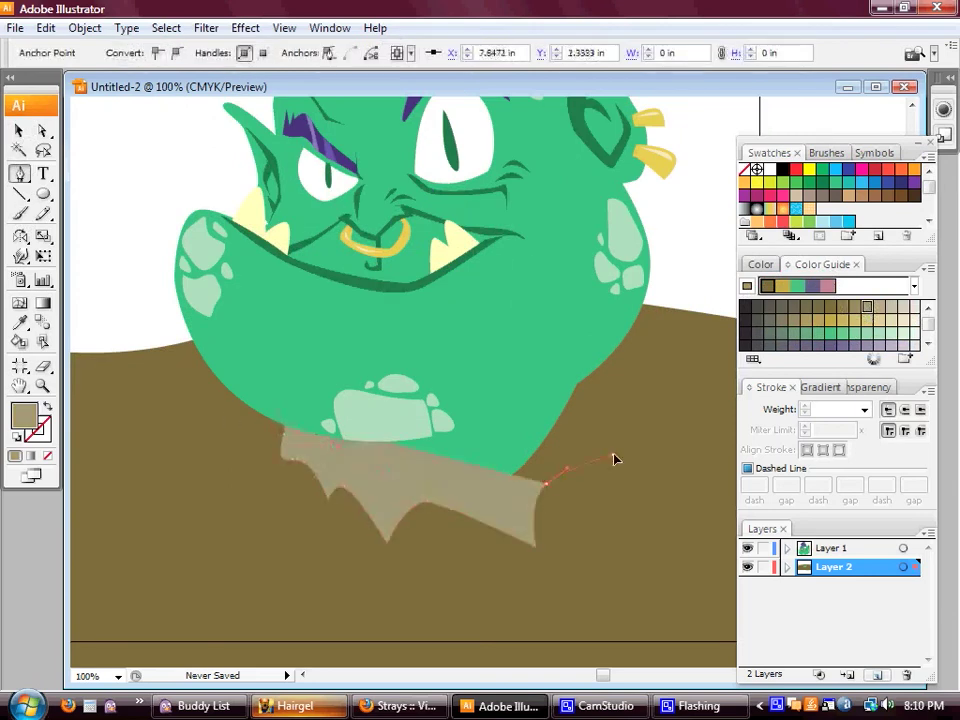
{"action": "left_click", "coordinate": [593, 423]}
{"action": "left_click", "coordinate": [610, 378]}
{"action": "left_click", "coordinate": [278, 419]}
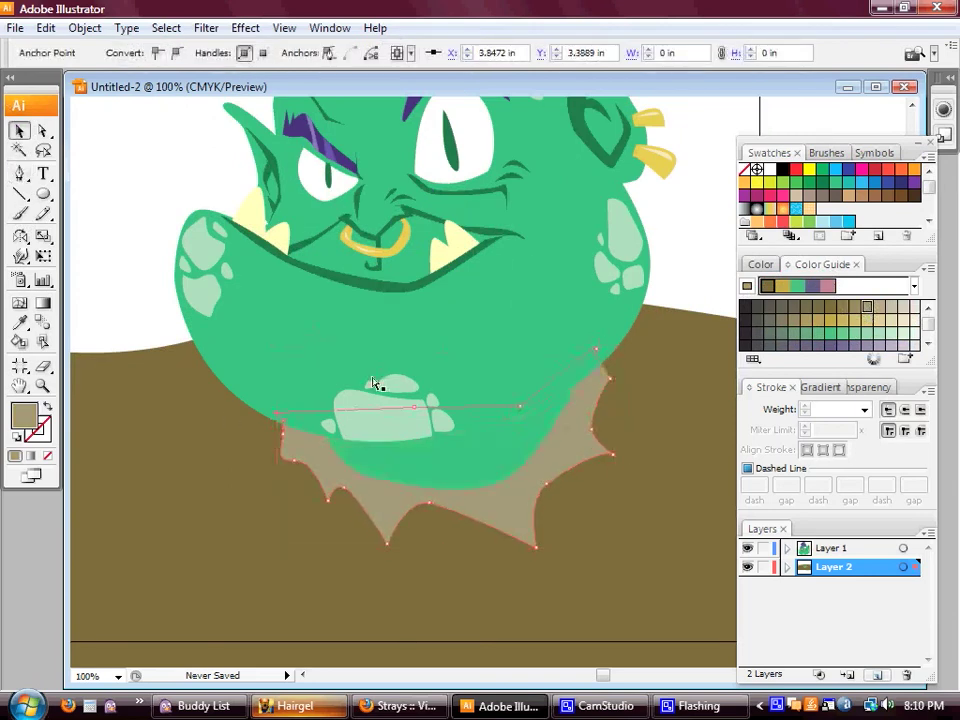
Draw a white shape over the shirt's left side to slope the shoulder
{"action": "key", "text": "ctrl+minus"}
{"action": "key", "text": "ctrl+minus"}
{"action": "key", "text": "ctrl+equal"}
{"action": "key", "text": "ctrl+shift+a"}
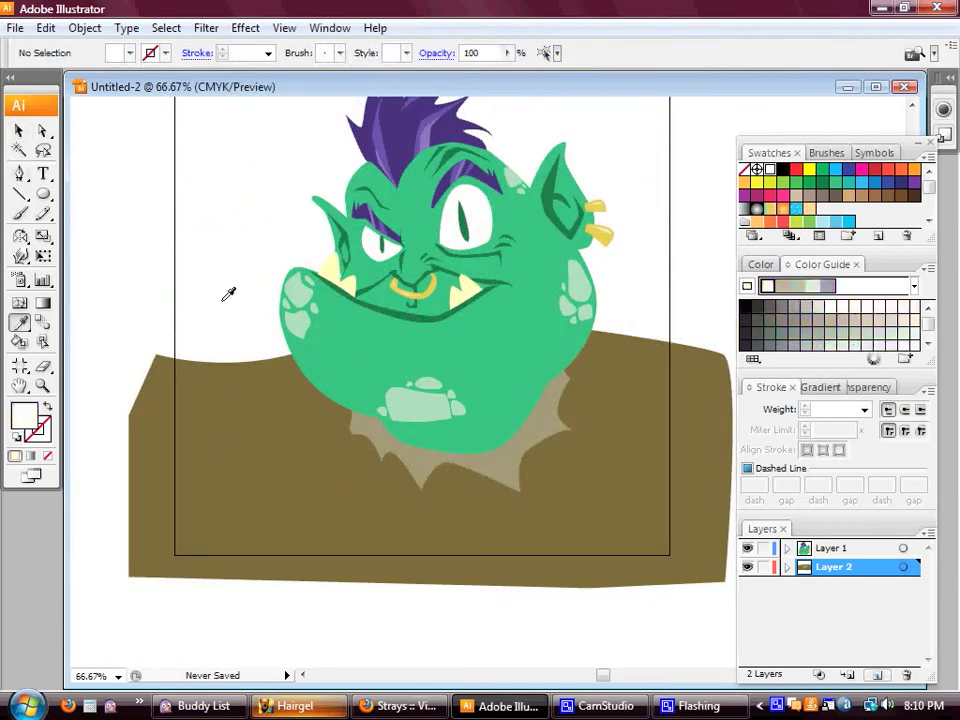
{"action": "left_click", "coordinate": [289, 358]}
{"action": "left_click", "coordinate": [189, 420]}
{"action": "left_click", "coordinate": [103, 467]}
{"action": "left_click", "coordinate": [110, 325]}
{"action": "left_click", "coordinate": [122, 615]}
{"action": "left_click", "coordinate": [289, 358]}
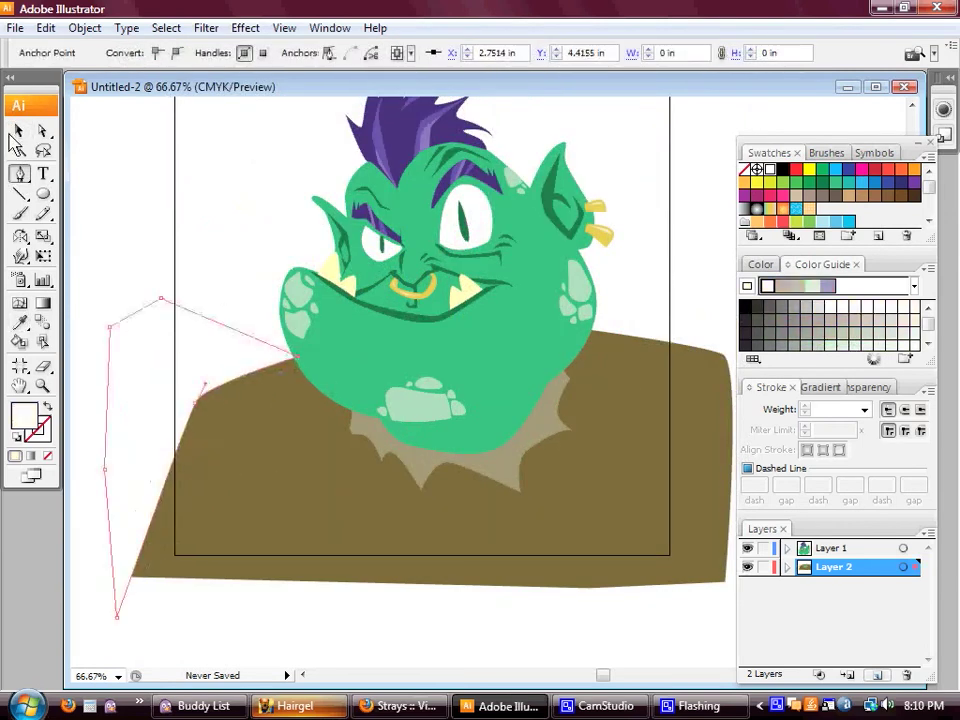
Pick a darker brown from the shirt colour and start a fold line on the shirt's left
{"action": "key", "text": "ctrl+shift+a"}
{"action": "key", "text": "i"}
{"action": "left_click", "coordinate": [531, 525]}
{"action": "left_click", "coordinate": [914, 287]}
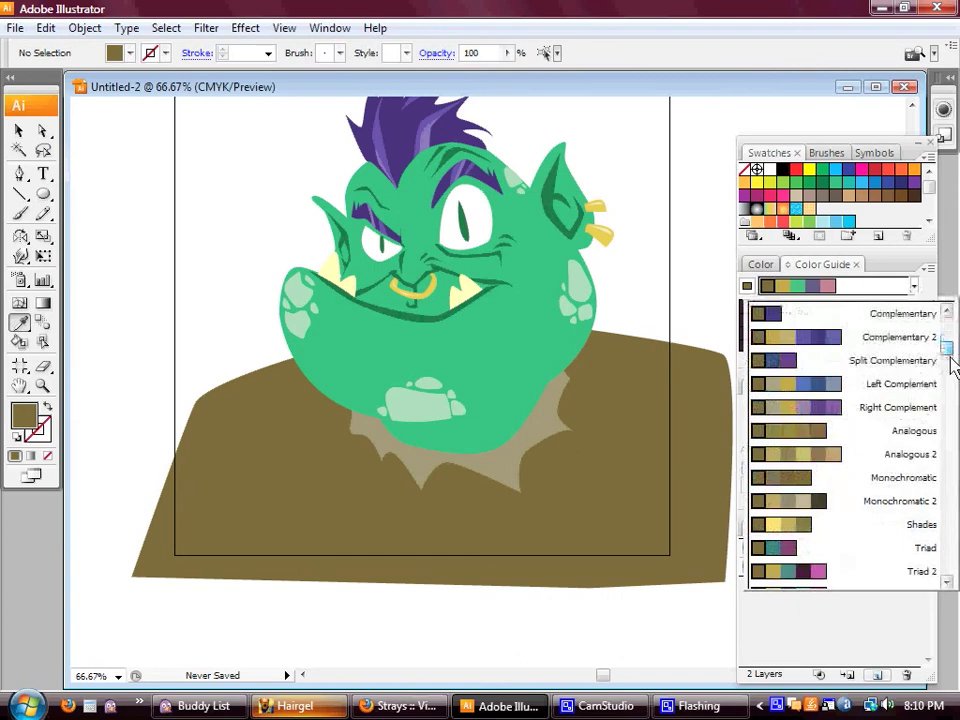
{"action": "left_click", "coordinate": [746, 288]}
{"action": "double_click", "coordinate": [830, 308]}
{"action": "left_click", "coordinate": [673, 238]}
{"action": "key", "text": "p"}
{"action": "left_click", "coordinate": [210, 395]}
{"action": "left_click", "coordinate": [253, 541]}
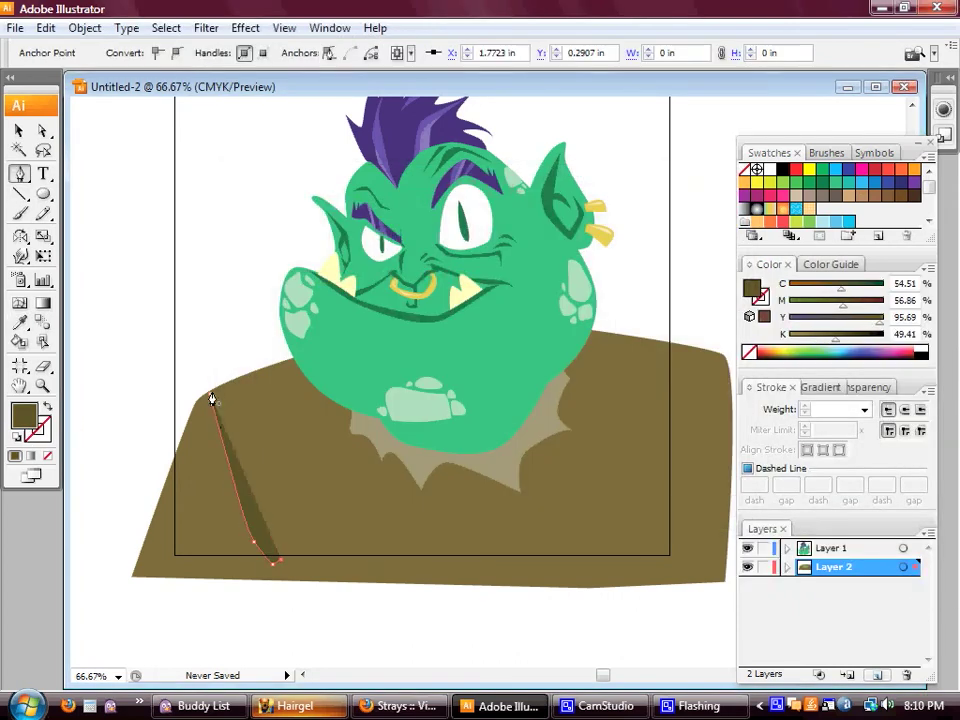
Finish the thin dark-brown left fold sliver and add a fold on the shirt's right side
{"action": "left_click_drag", "start_coordinate": [210, 395], "coordinate": [253, 435]}
{"action": "key", "text": "v"}
{"action": "left_click", "coordinate": [253, 327]}
{"action": "key", "text": "p"}
{"action": "left_click", "coordinate": [685, 453]}
{"action": "left_click", "coordinate": [619, 562]}
Zoom in to inspect the green chin shape, selecting and then deselecting it
{"action": "key", "text": "ctrl+equal"}
{"action": "key", "text": "ctrl+equal"}
{"action": "key", "text": "a"}
{"action": "left_click", "coordinate": [418, 504]}
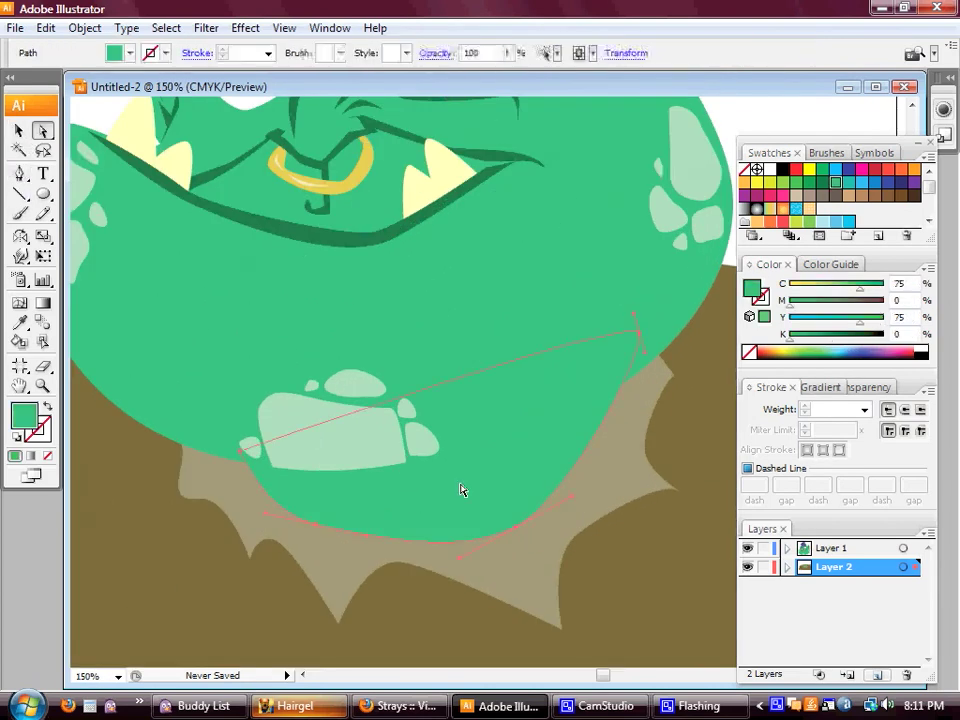
{"action": "key", "text": "ctrl+minus"}
{"action": "key", "text": "ctrl+minus"}
{"action": "key", "text": "v"}
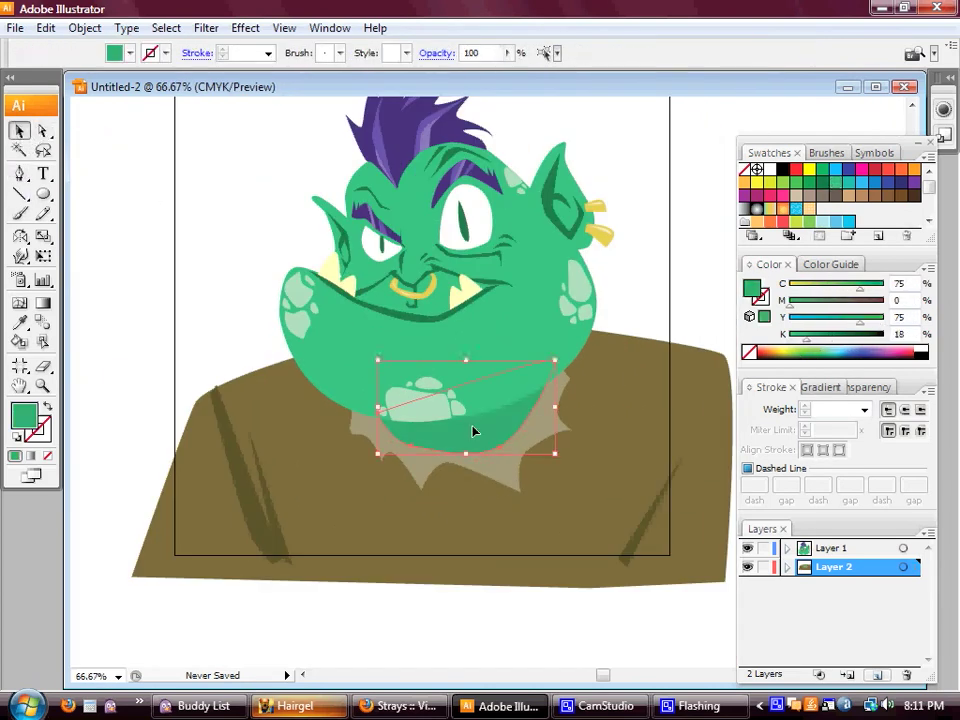
{"action": "left_click", "coordinate": [632, 229]}
Draw a neck shape along the underside of the chin and fill it with green
{"action": "key", "text": "ctrl+1"}
{"action": "key", "text": "p"}
{"action": "left_click", "coordinate": [345, 459]}
{"action": "left_click", "coordinate": [470, 493]}
{"action": "key", "text": "v"}
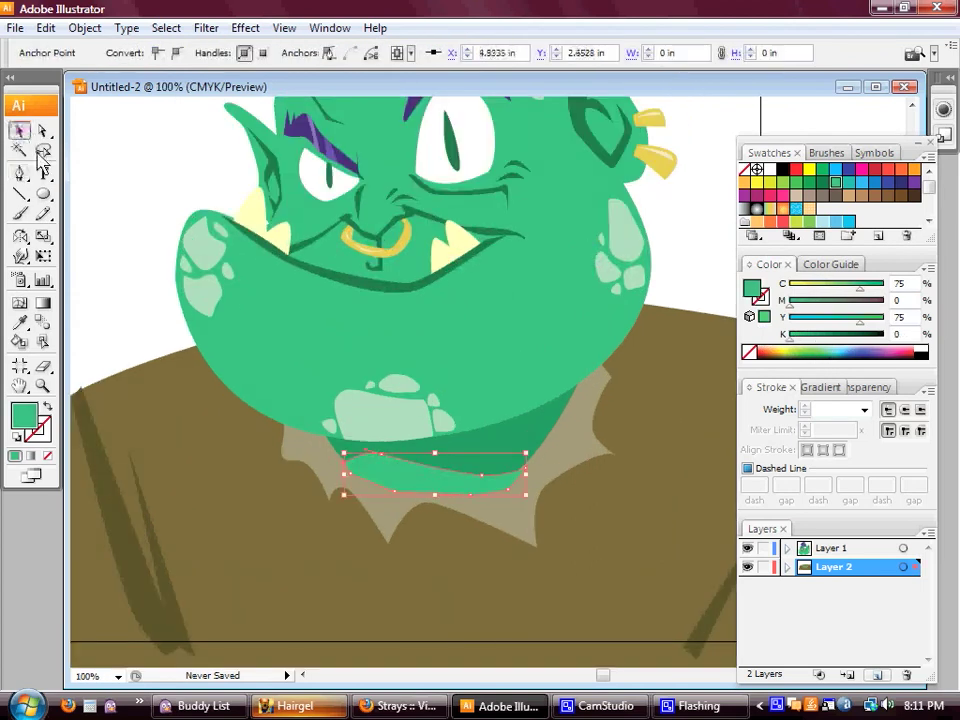
{"action": "left_click", "coordinate": [432, 468]}
{"action": "left_click", "coordinate": [440, 487]}
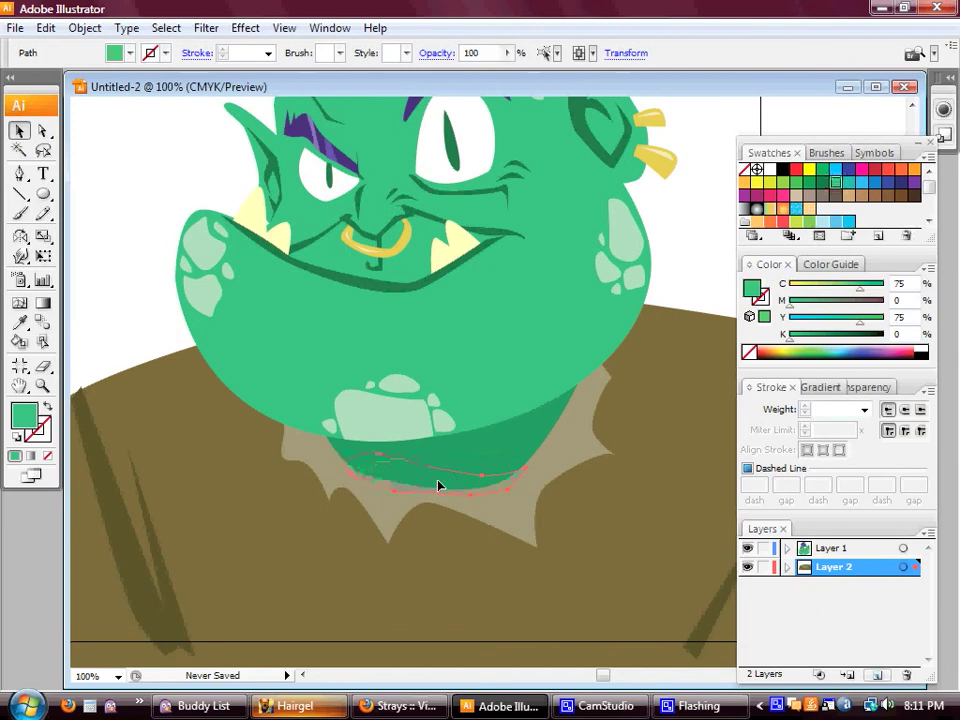
{"action": "left_click", "coordinate": [88, 216]}
Review the darker green neck shadow, then sample the collar's tan colour for hatching
{"action": "key", "text": "ctrl+minus"}
{"action": "key", "text": "ctrl+minus"}
{"action": "left_click", "coordinate": [460, 415]}
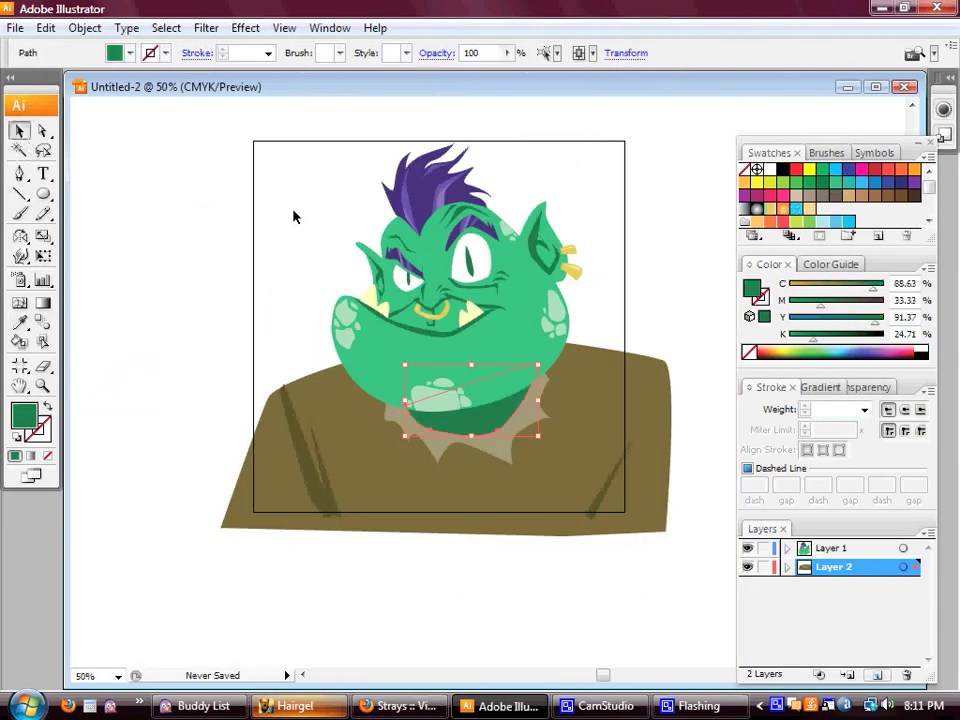
{"action": "left_click", "coordinate": [293, 214]}
{"action": "key", "text": "ctrl+plus"}
{"action": "key", "text": "i"}
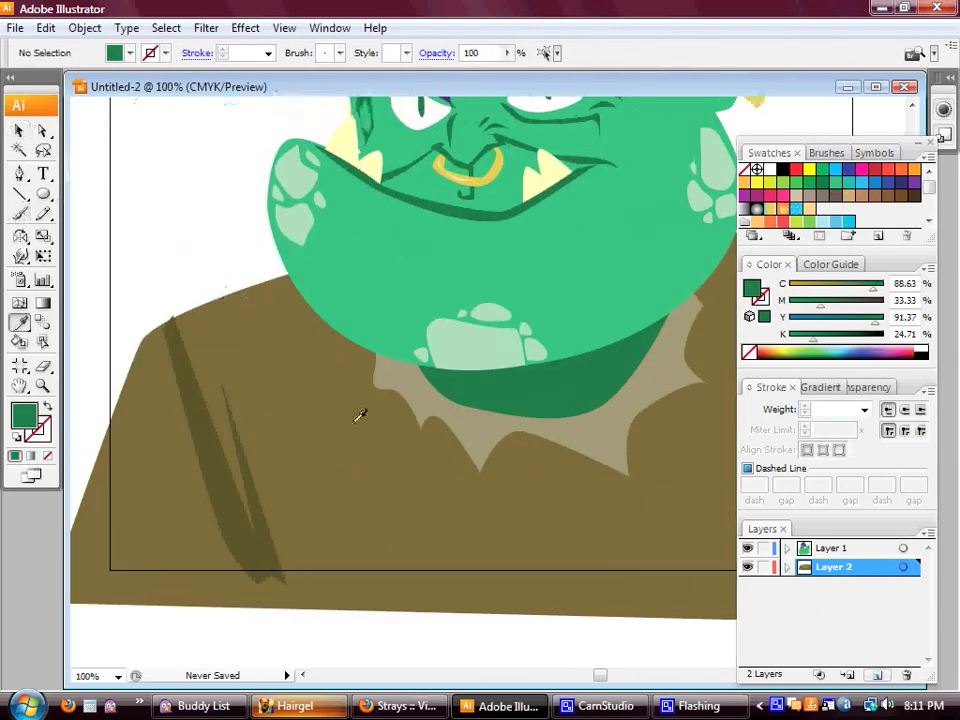
{"action": "left_click", "coordinate": [364, 407]}
{"action": "left_click", "coordinate": [822, 264]}
{"action": "left_click", "coordinate": [882, 315]}
Paint several light tan Paintbrush hatch strokes across both sides of the shirt
{"action": "key", "text": "b"}
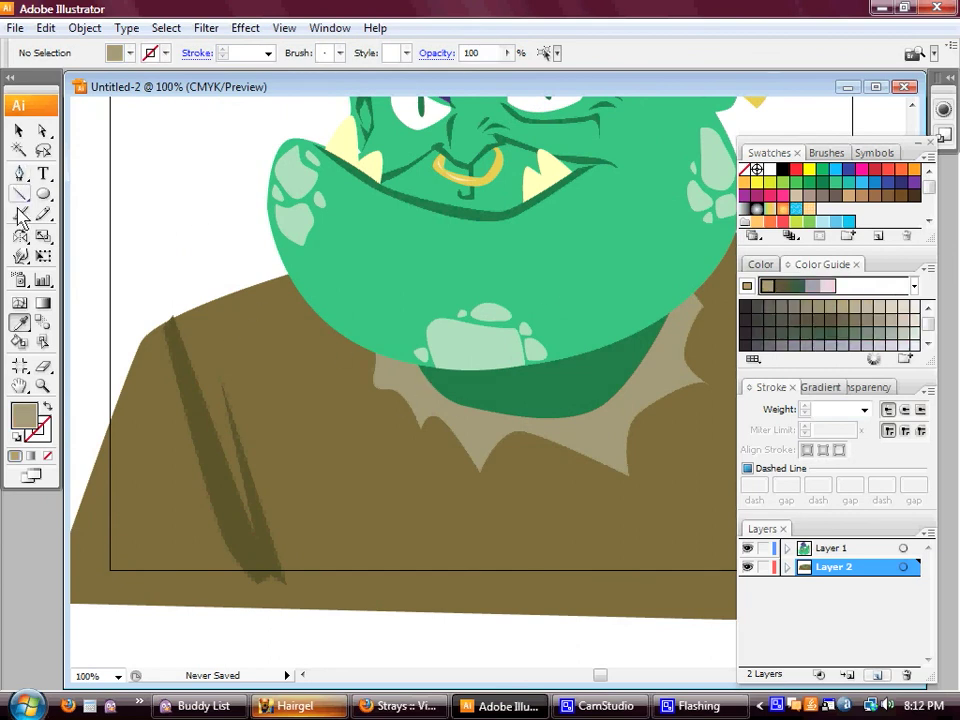
{"action": "left_click_drag", "start_coordinate": [266, 456], "coordinate": [263, 426]}
{"action": "left_click_drag", "start_coordinate": [520, 488], "coordinate": [245, 488]}
{"action": "left_click_drag", "start_coordinate": [429, 463], "coordinate": [512, 342]}
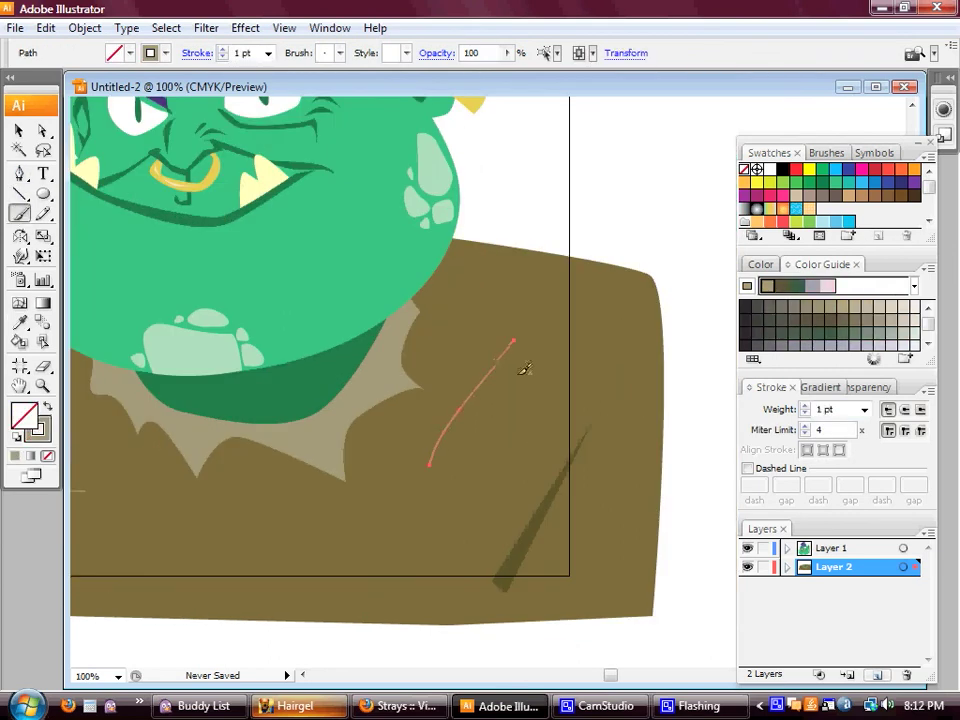
{"action": "left_click_drag", "start_coordinate": [470, 410], "coordinate": [455, 470]}
{"action": "left_click_drag", "start_coordinate": [420, 480], "coordinate": [500, 460]}
{"action": "left_click_drag", "start_coordinate": [497, 535], "coordinate": [422, 582]}
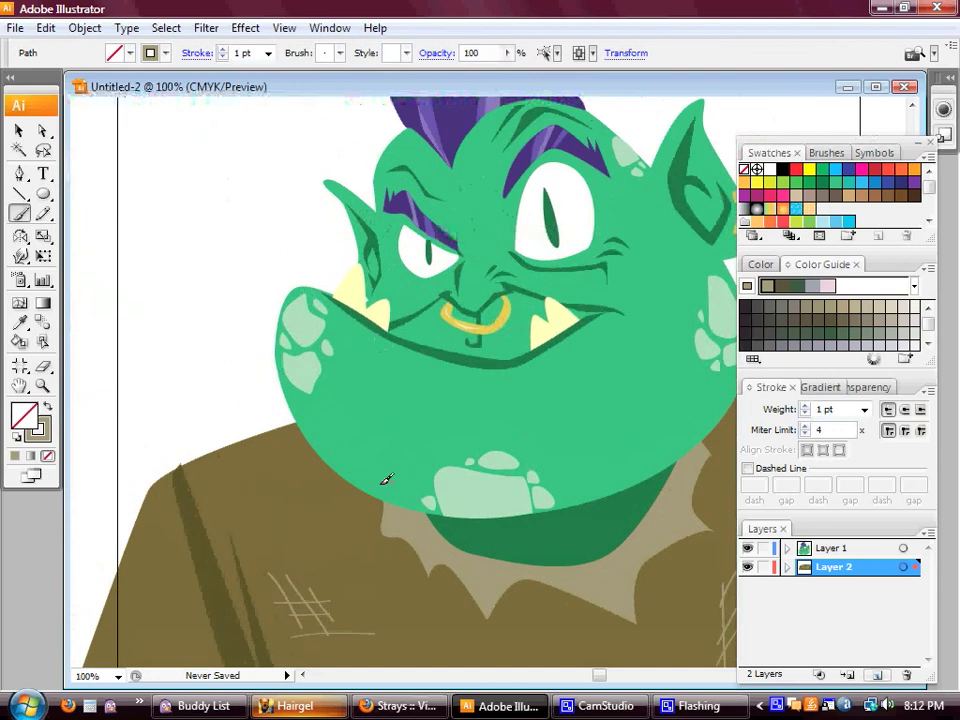
{"action": "left_click_drag", "start_coordinate": [255, 258], "coordinate": [372, 513]}
{"action": "key", "text": "ctrl+minus"}
{"action": "key", "text": "ctrl+equal"}
Recolour the neck shape with the head's green, move it under the chin and send it behind the face
{"action": "key", "text": "v"}
{"action": "left_click", "coordinate": [418, 484]}
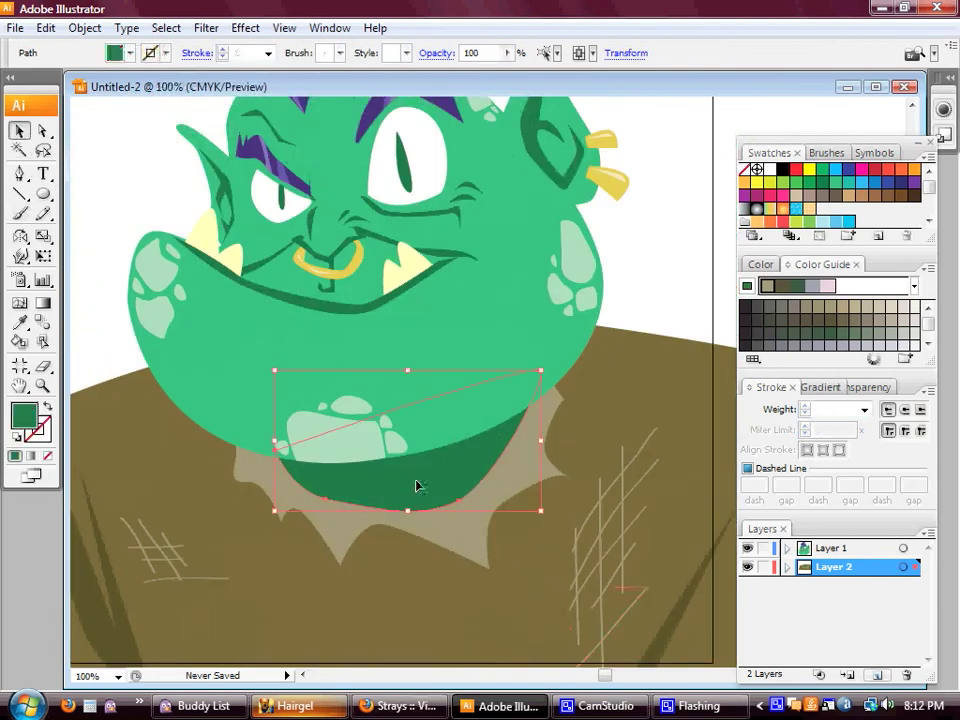
{"action": "key", "text": "i"}
{"action": "left_click", "coordinate": [284, 276]}
{"action": "key", "text": "v"}
{"action": "left_click", "coordinate": [369, 456]}
{"action": "left_click", "coordinate": [420, 332]}
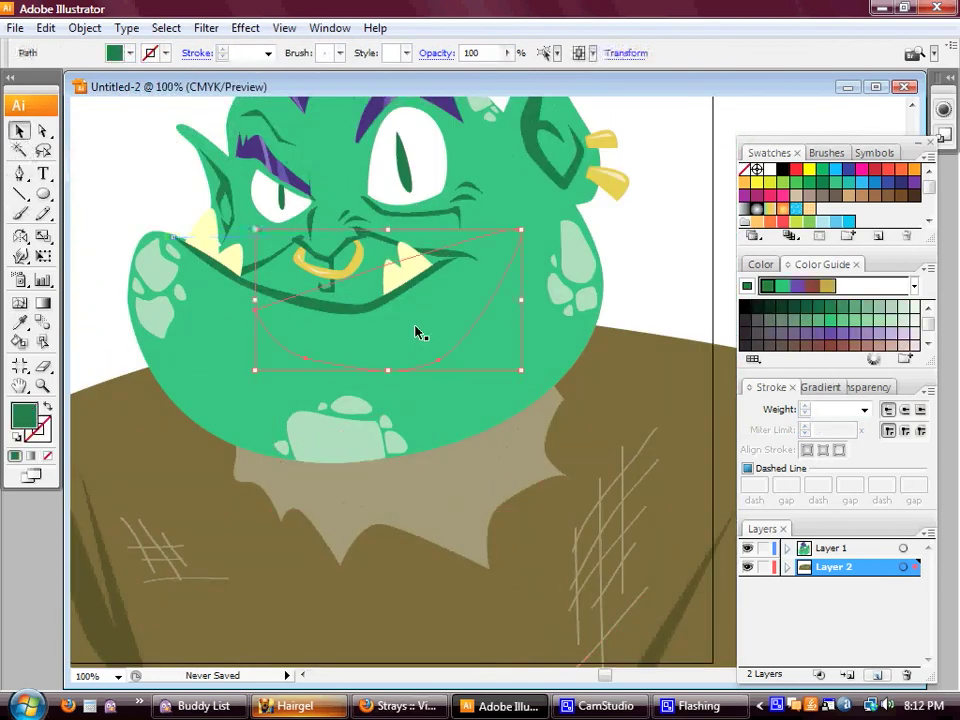
{"action": "left_click_drag", "start_coordinate": [420, 332], "coordinate": [432, 473]}
{"action": "key", "text": "ctrl+shift+bracketleft"}
{"action": "left_click", "coordinate": [600, 279]}
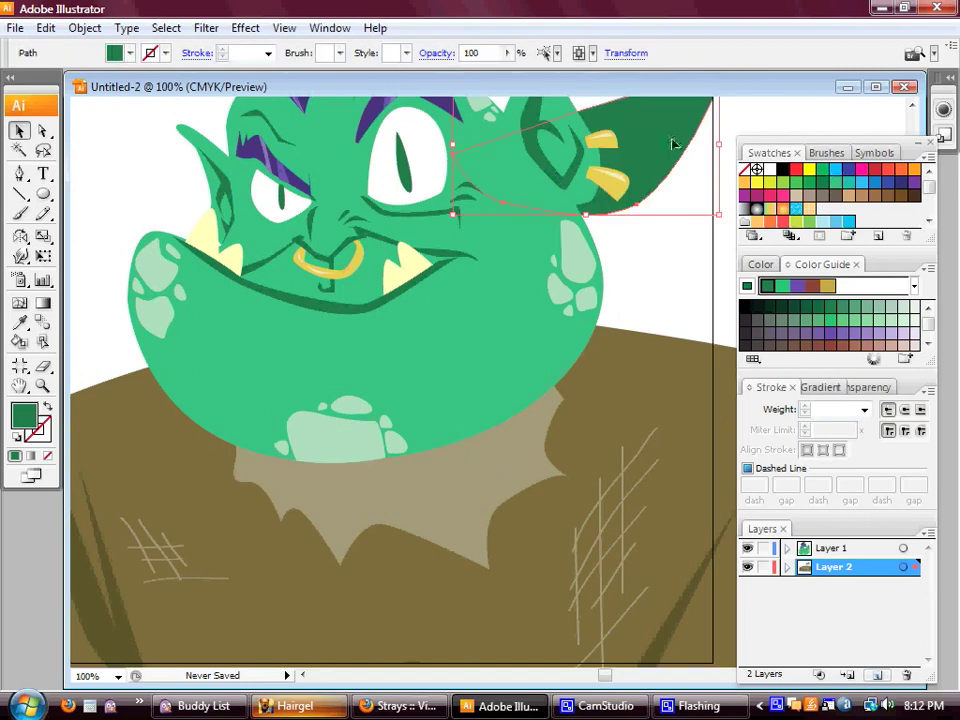
Draw crease lines across the dark green neck shadow below the chin
{"action": "left_click_drag", "start_coordinate": [294, 462], "coordinate": [306, 476]}
{"action": "key", "text": "p"}
{"action": "left_click", "coordinate": [398, 520]}
{"action": "left_click", "coordinate": [336, 474]}
{"action": "key", "text": "v"}
{"action": "left_click", "coordinate": [413, 467]}
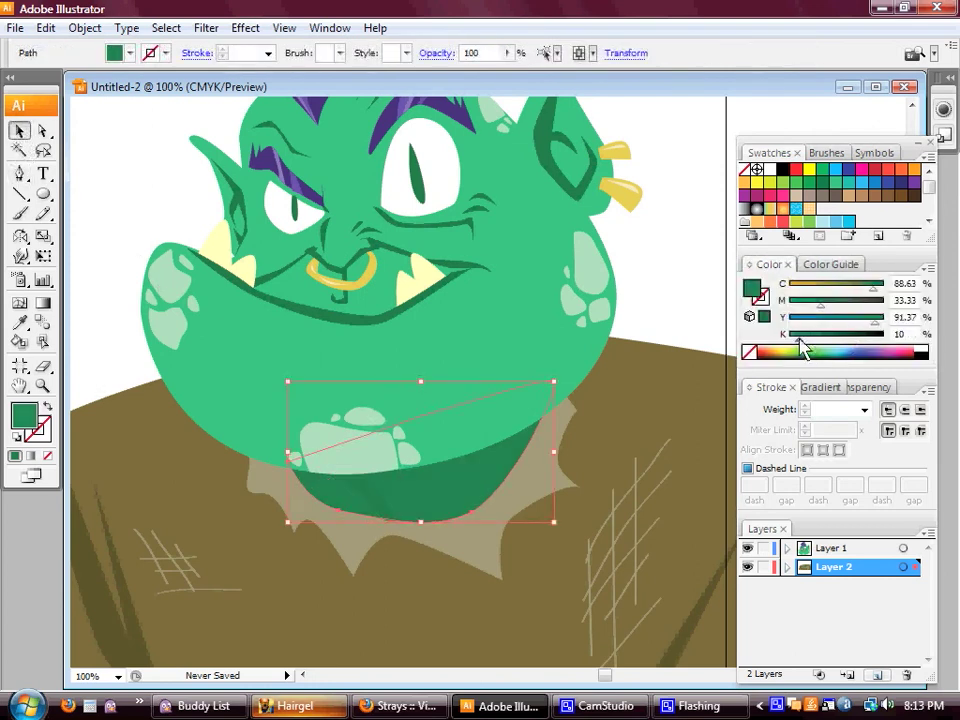
{"action": "key", "text": "p"}
{"action": "left_click", "coordinate": [426, 520], "text": "ctrl"}
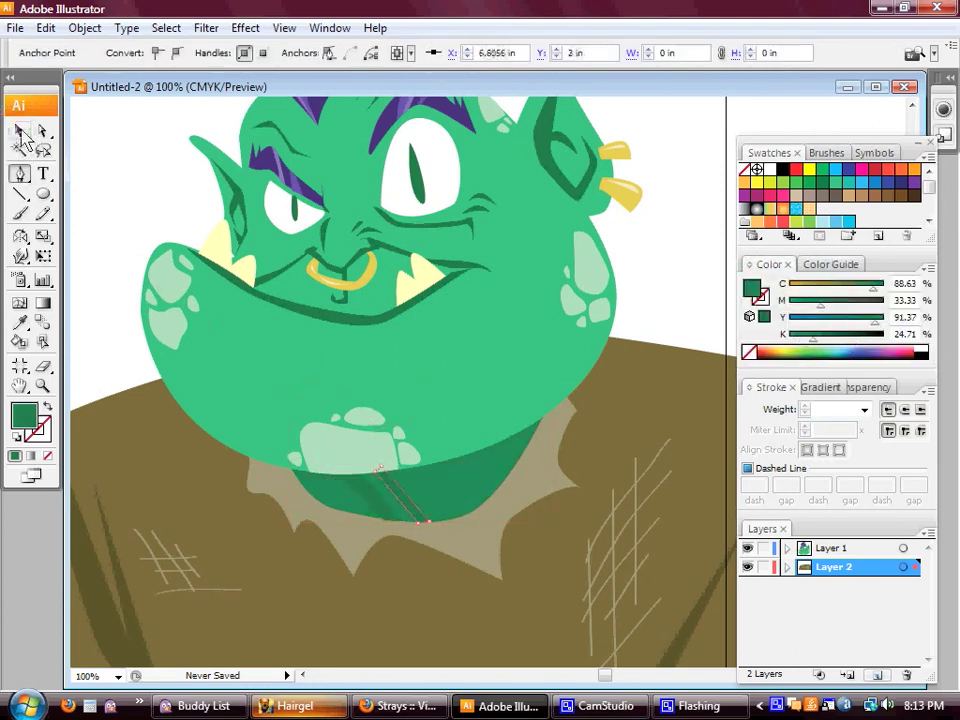
{"action": "key", "text": "ctrl+minus"}
{"action": "key", "text": "ctrl+minus"}
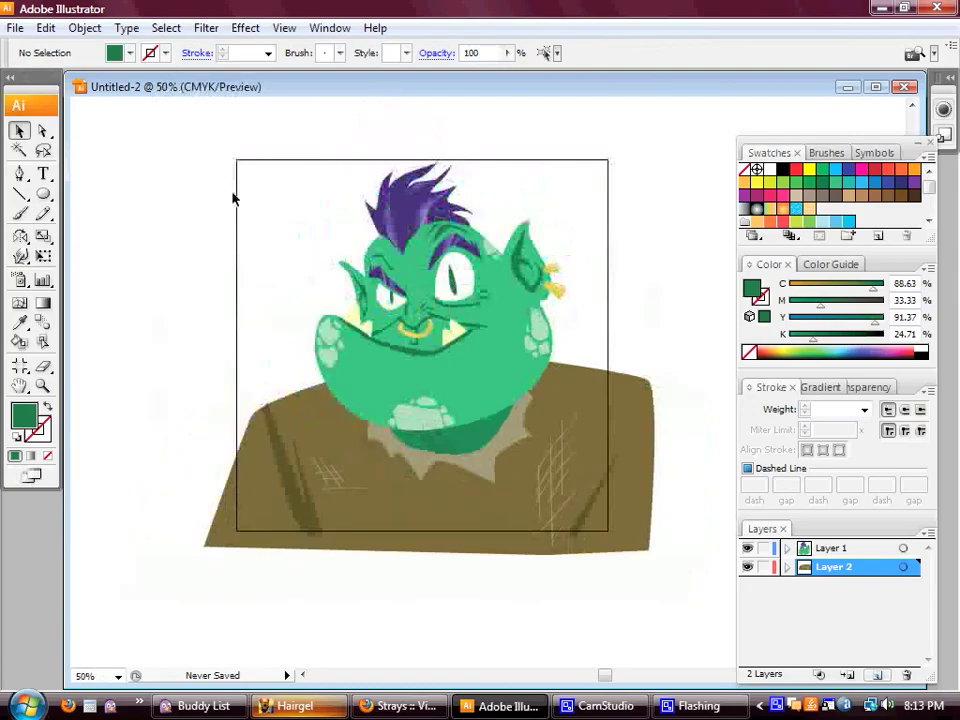